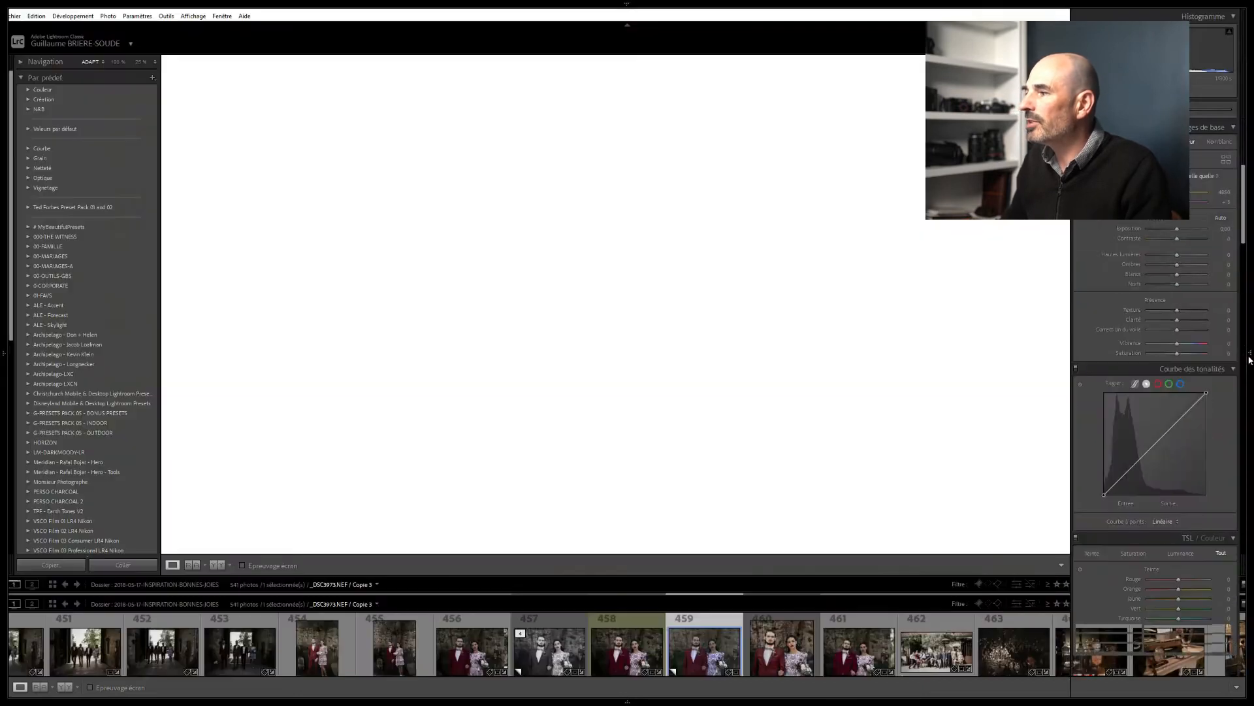
# Step: Hide the surrounding panels to enlarge the couple's photo and set its white balance to Auto
pyautogui.click(1249, 354)
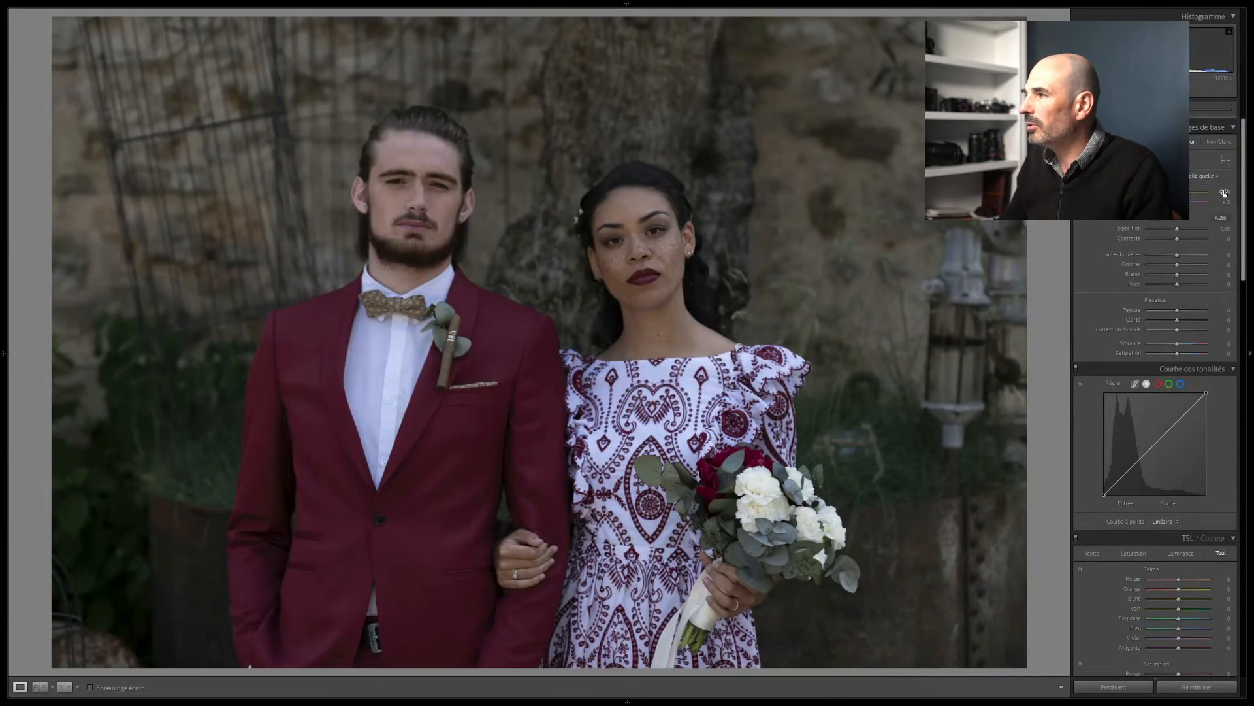
pyautogui.click(1202, 176)
pyautogui.click(1201, 199)
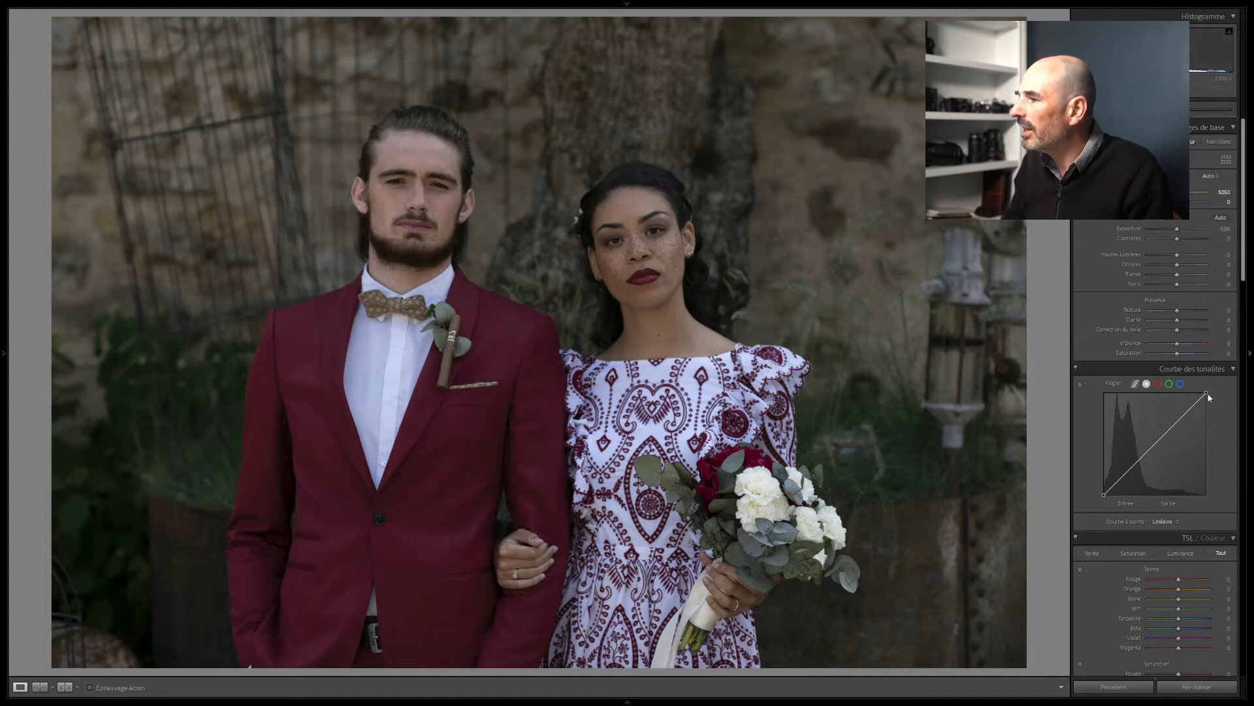
# Step: Shape the tone curve into a faded S, lowering the white point, lifting the black point to 17, darkening shadows and raising highlights to 207
pyautogui.moveTo(1207, 395); pyautogui.dragTo(1210, 401)
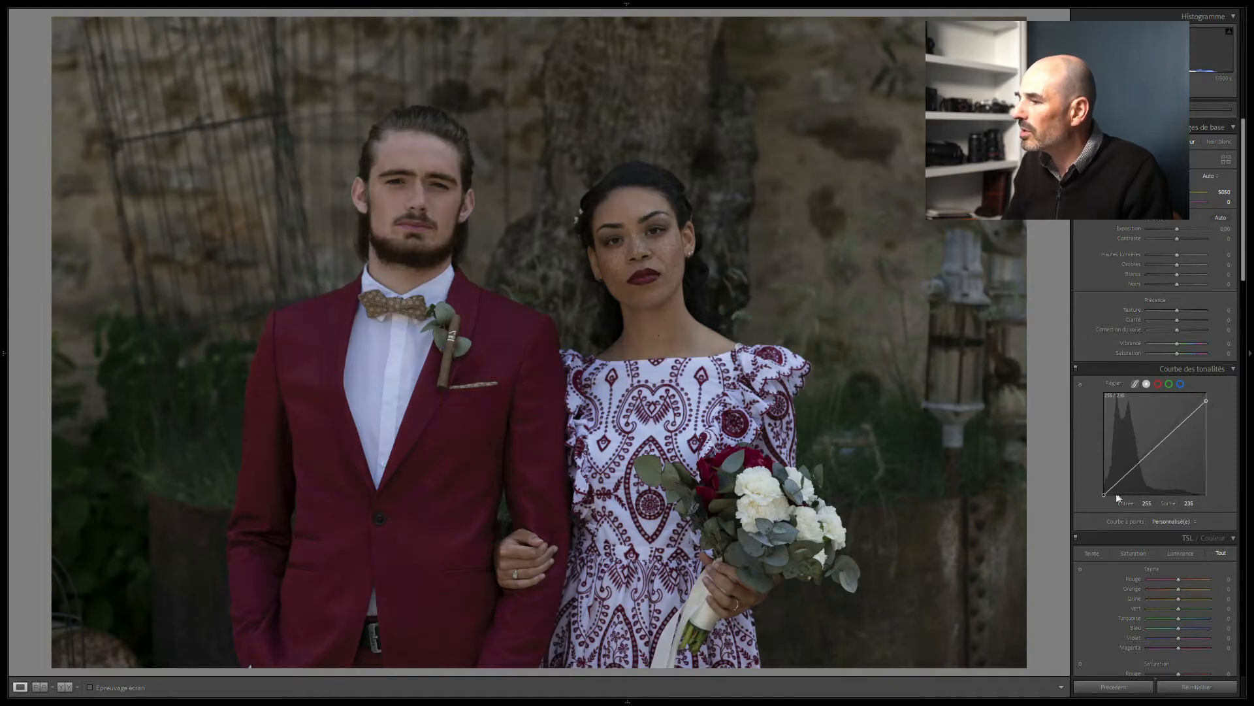
pyautogui.moveTo(1103, 494); pyautogui.dragTo(1104, 488)
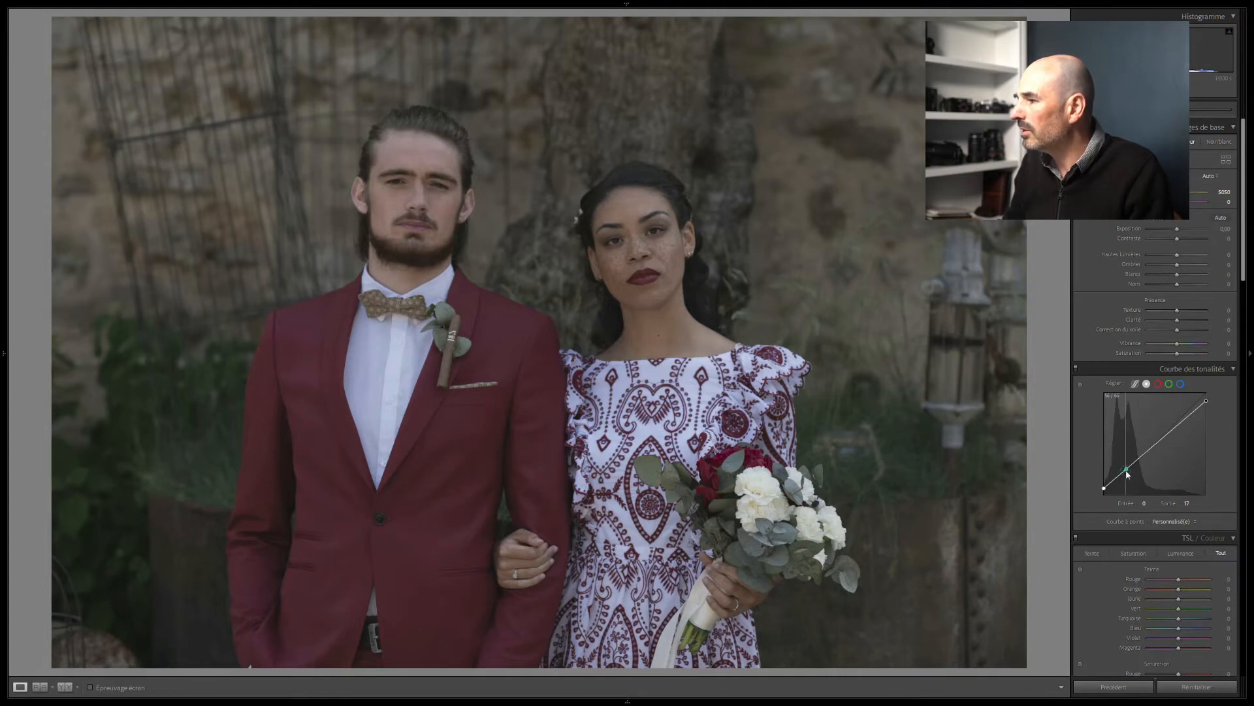
pyautogui.moveTo(1126, 470); pyautogui.dragTo(1126, 480)
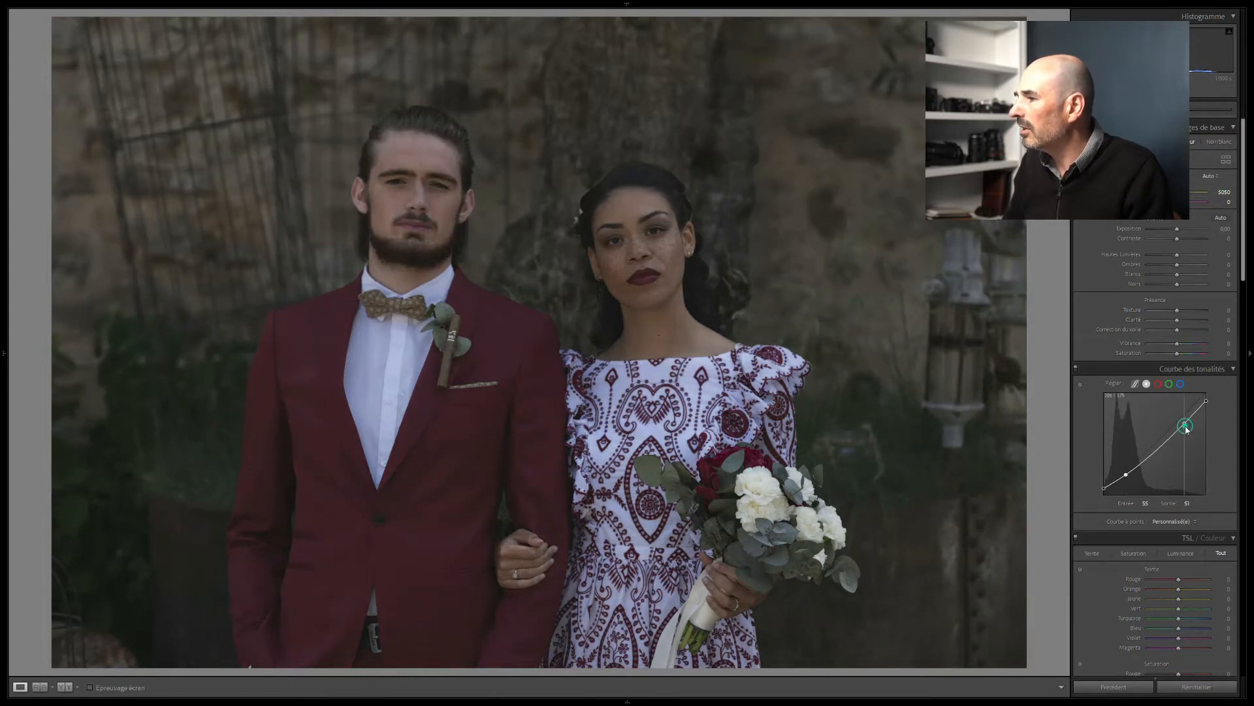
pyautogui.moveTo(1185, 423); pyautogui.dragTo(1186, 416)
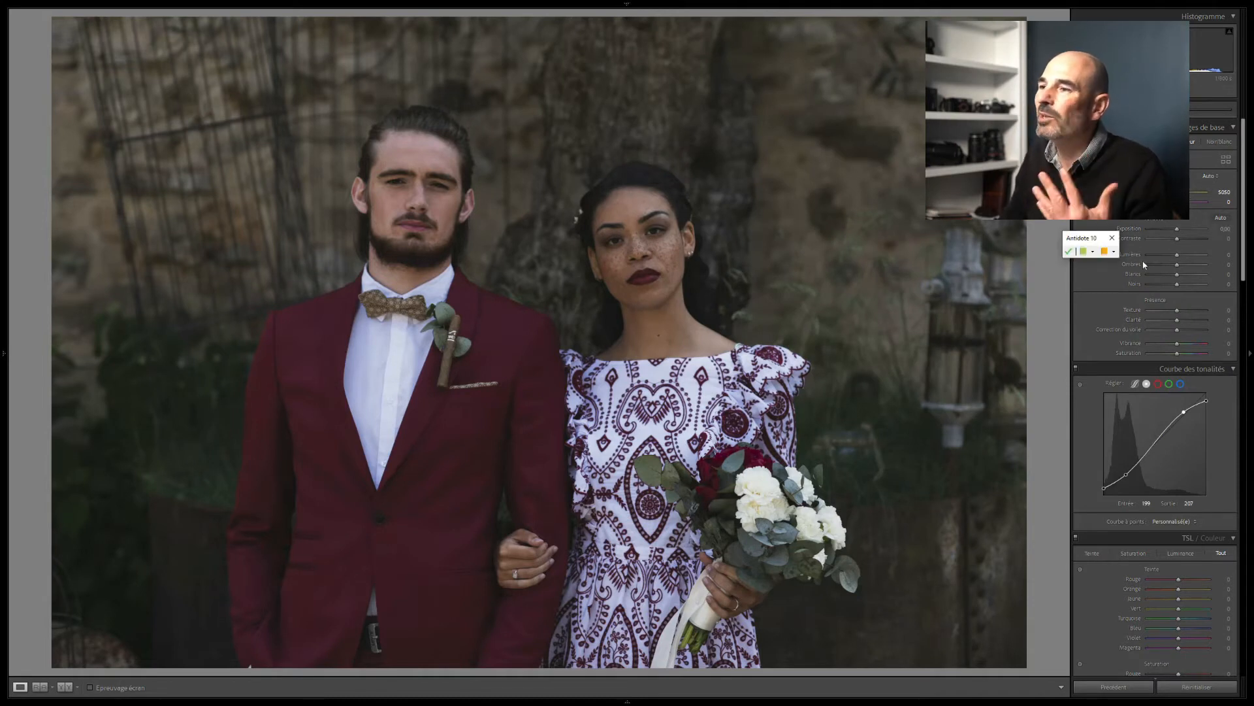
# Step: Set the basic tone adjustments to Exposure +0.42, Contrast +15 and Highlights −14
pyautogui.moveTo(1180, 229); pyautogui.dragTo(1182, 228)
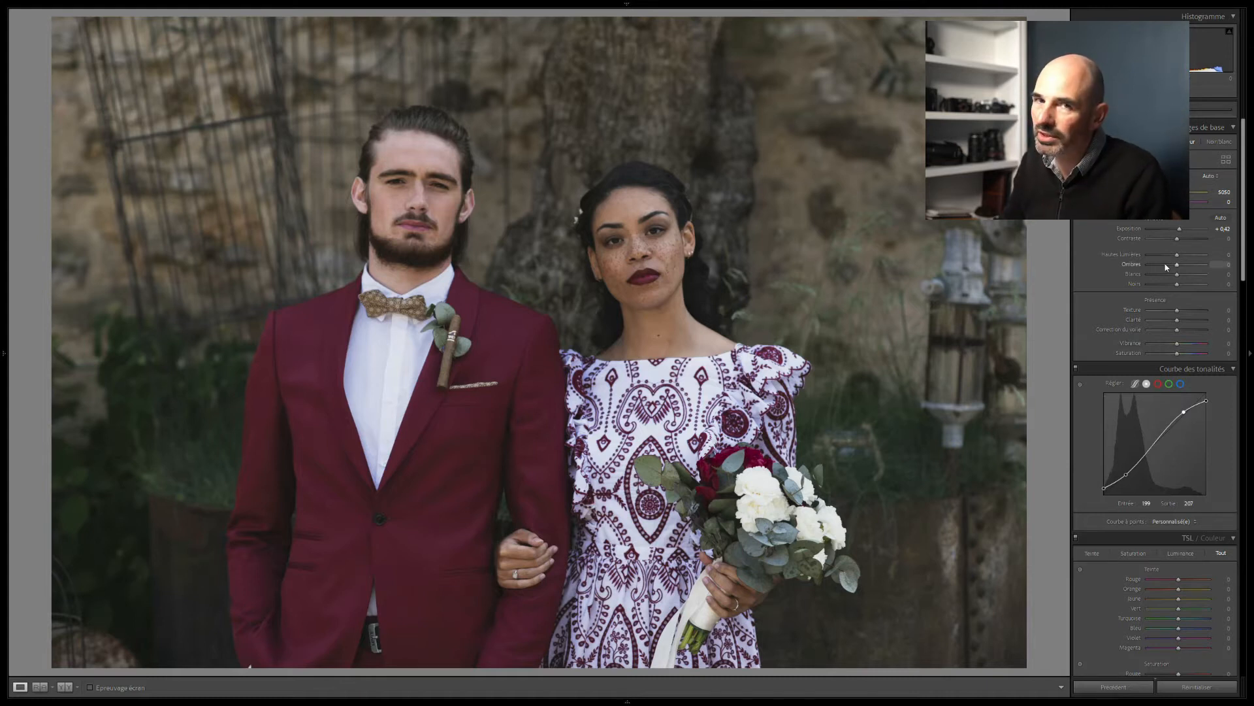
pyautogui.moveTo(1176, 239); pyautogui.dragTo(1181, 242)
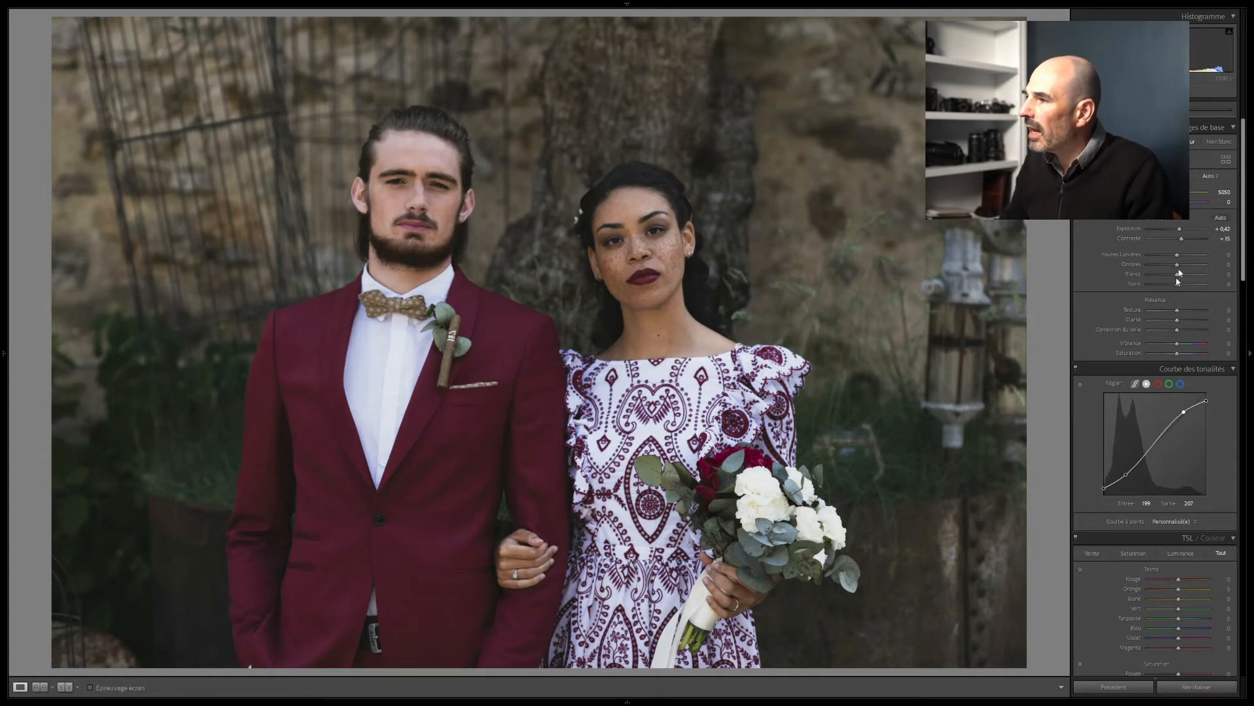
pyautogui.moveTo(1177, 255); pyautogui.dragTo(1174, 256)
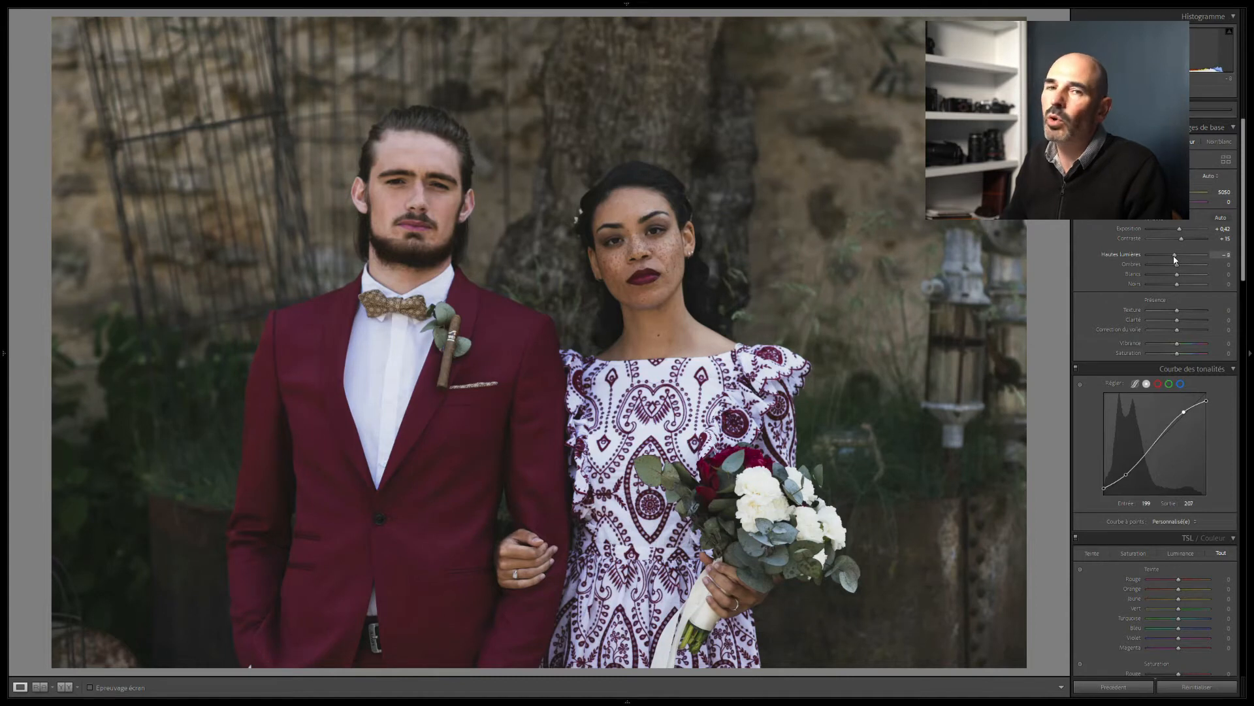
pyautogui.moveTo(1174, 256); pyautogui.dragTo(1169, 255)
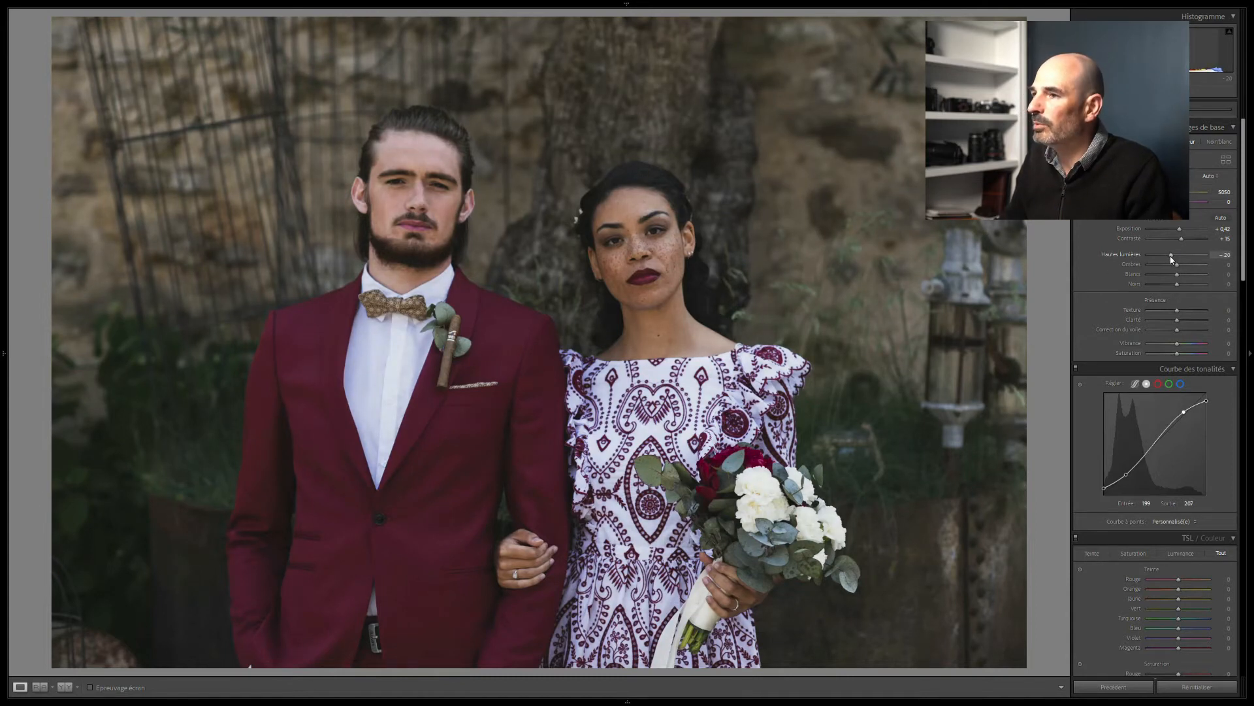
pyautogui.moveTo(1170, 257); pyautogui.dragTo(1173, 257)
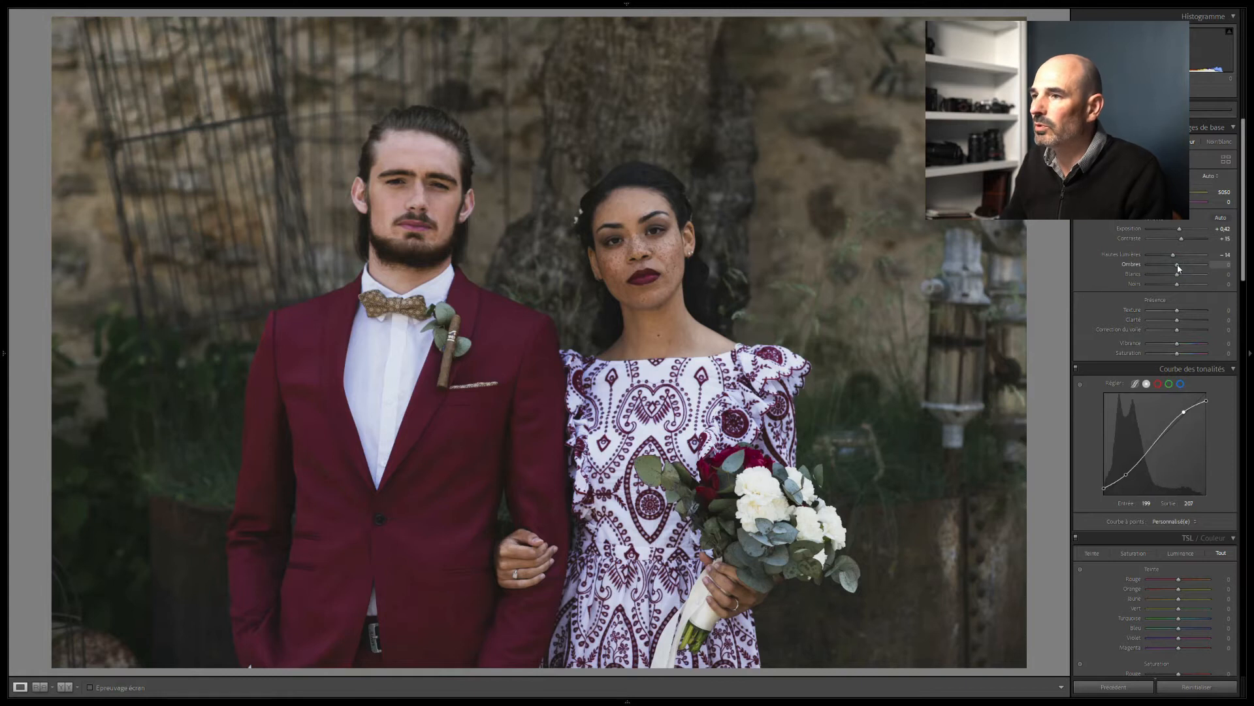
# Step: Set Shadows to +51, Whites to −15 and Blacks to −22 in the basic adjustments
pyautogui.moveTo(1190, 268); pyautogui.dragTo(1190, 269)
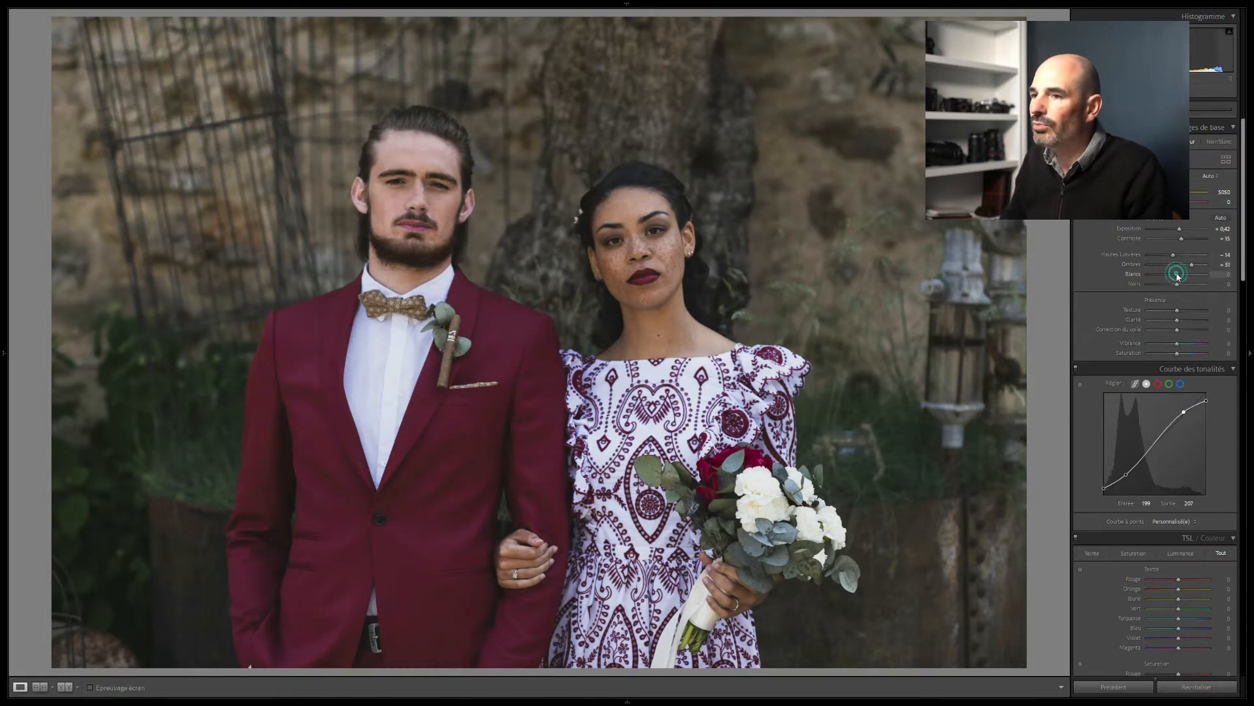
pyautogui.moveTo(1176, 276); pyautogui.dragTo(1172, 276)
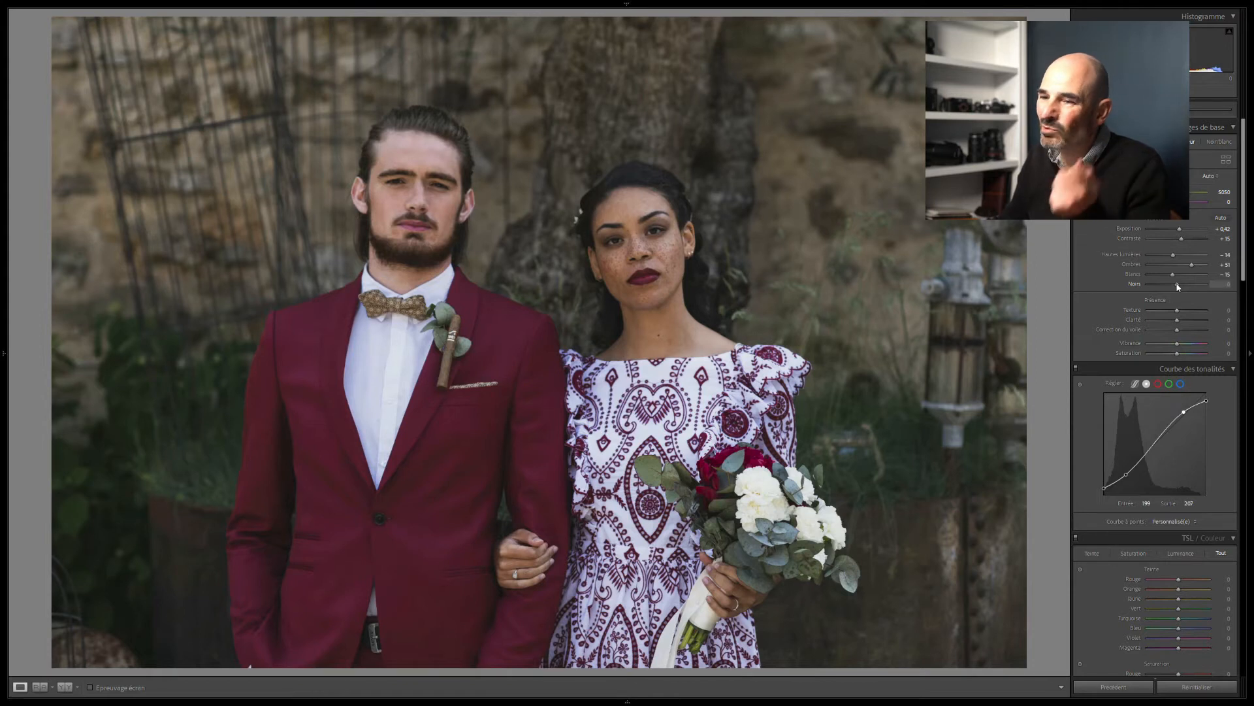
pyautogui.moveTo(1177, 286); pyautogui.dragTo(1174, 286)
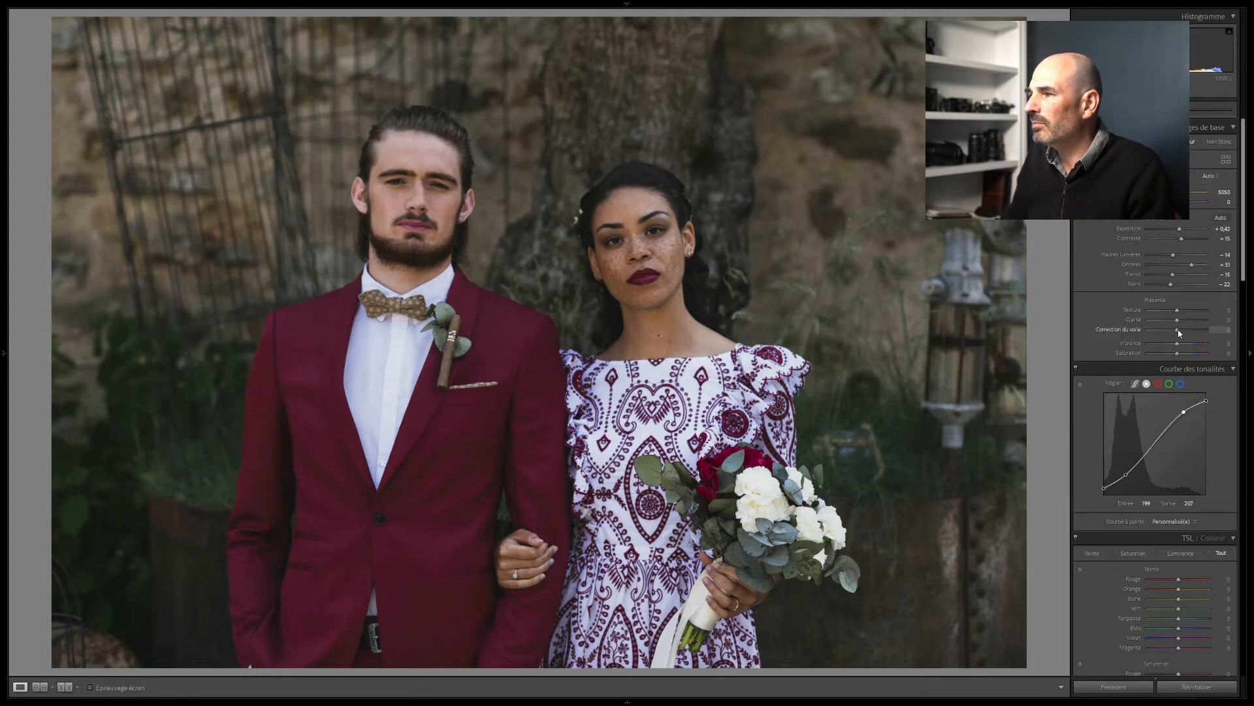
# Step: Raise Dehaze to +8 and slightly reduce Vibrance and Saturation for the whole photo
pyautogui.moveTo(1180, 333)
pyautogui.mouseDown()
pyautogui.moveTo(1219, 333)
pyautogui.moveTo(1182, 333)
pyautogui.mouseUp()
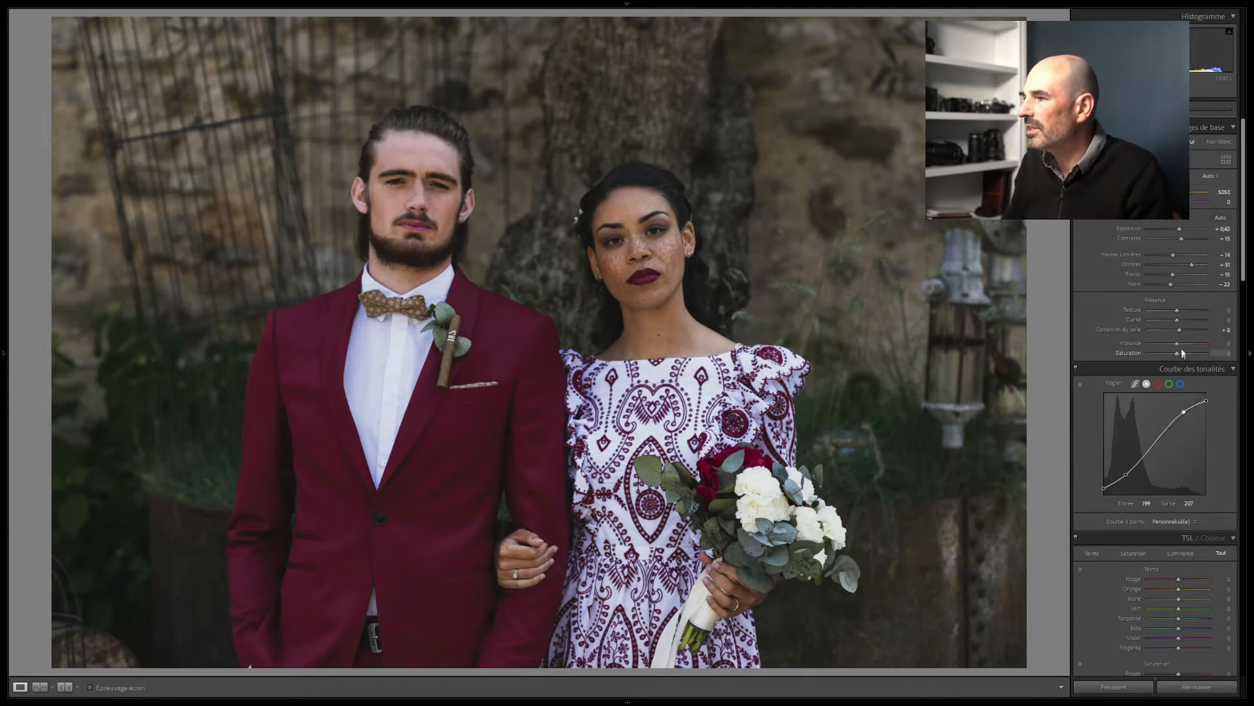
pyautogui.moveTo(1178, 345); pyautogui.dragTo(1176, 346)
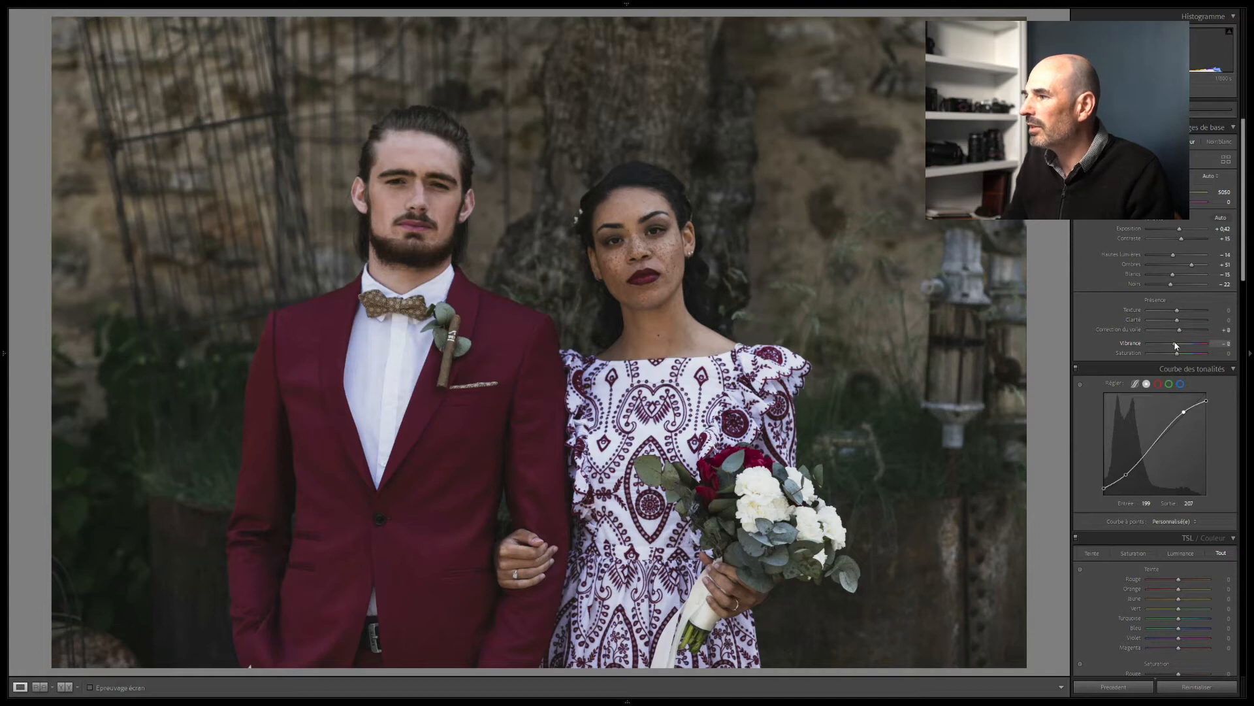
pyautogui.moveTo(1178, 356); pyautogui.dragTo(1171, 355)
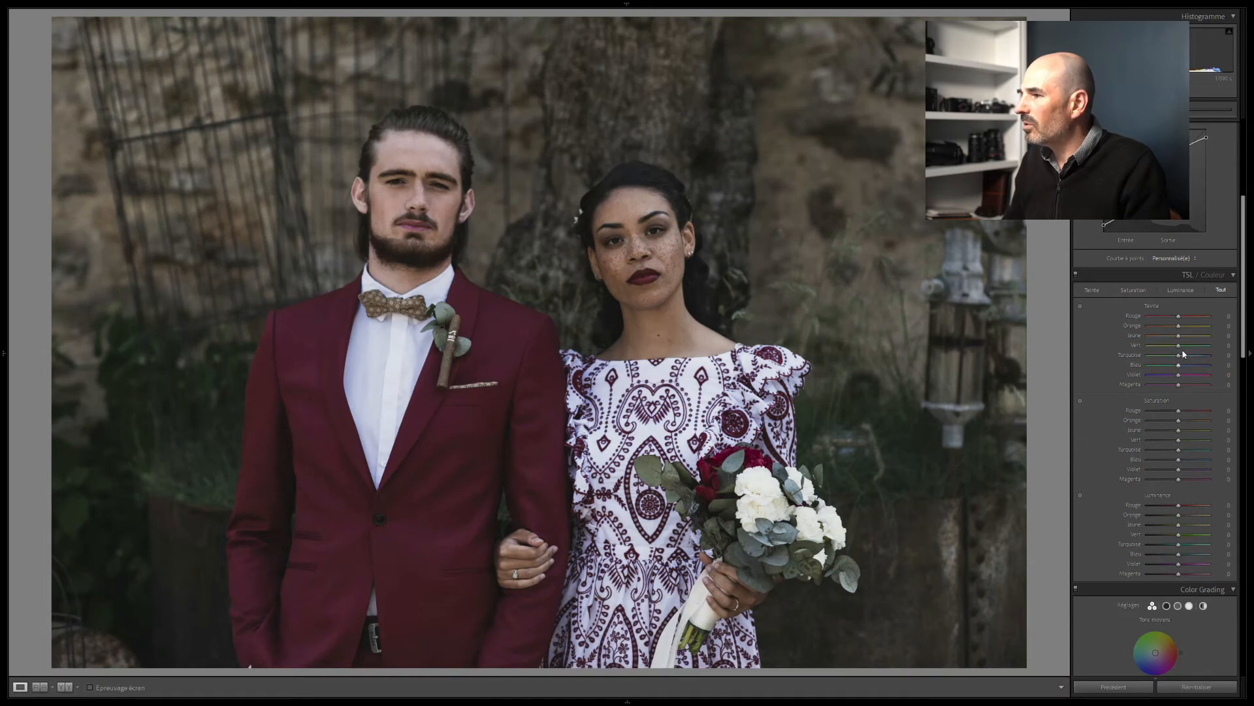
# Step: Shift the green hue to −23 and reduce the saturation of green to −23 and yellow to −16
pyautogui.moveTo(1180, 347)
pyautogui.mouseDown()
pyautogui.moveTo(1193, 348)
pyautogui.moveTo(1175, 353)
pyautogui.mouseUp()
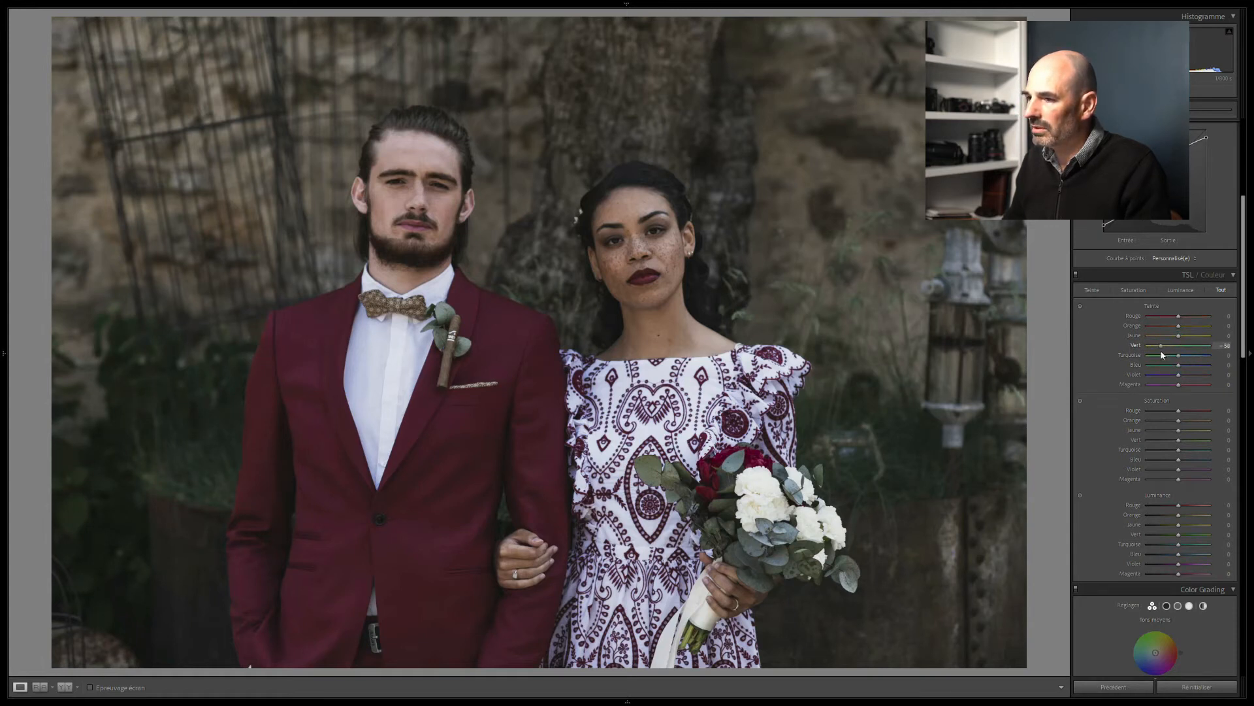
pyautogui.moveTo(1167, 355); pyautogui.dragTo(1184, 355)
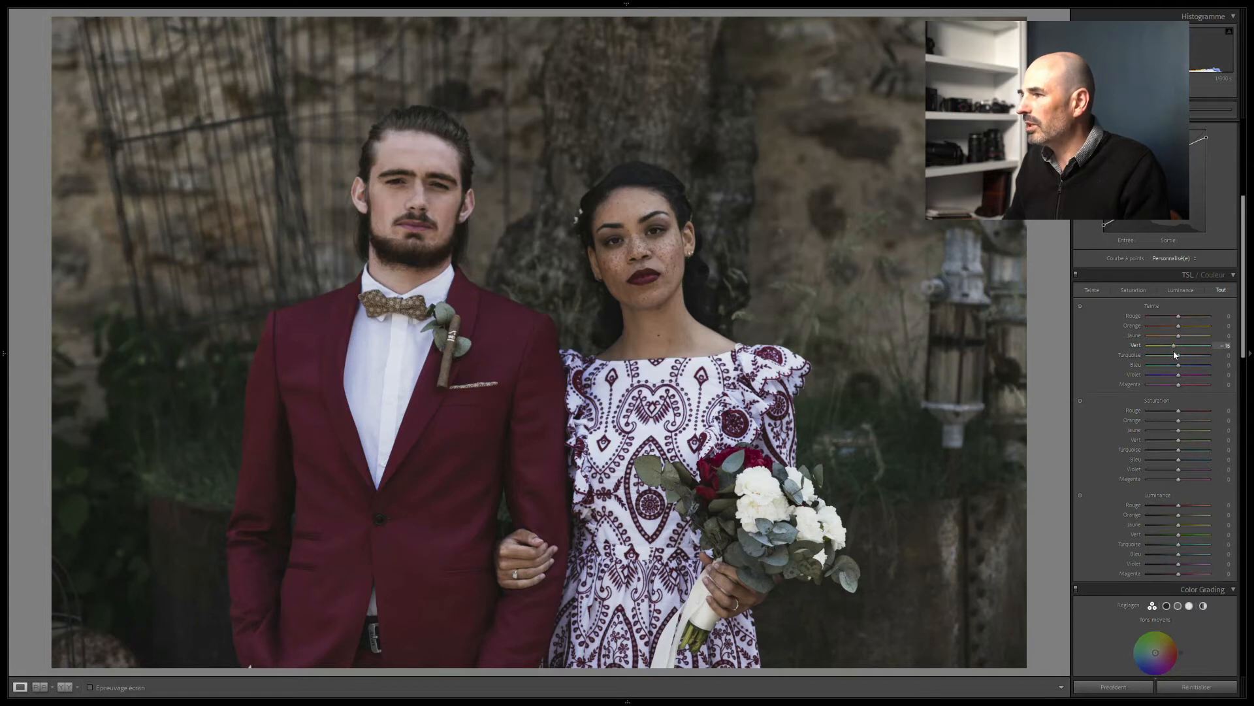
pyautogui.scroll(-3, 1172, 354)
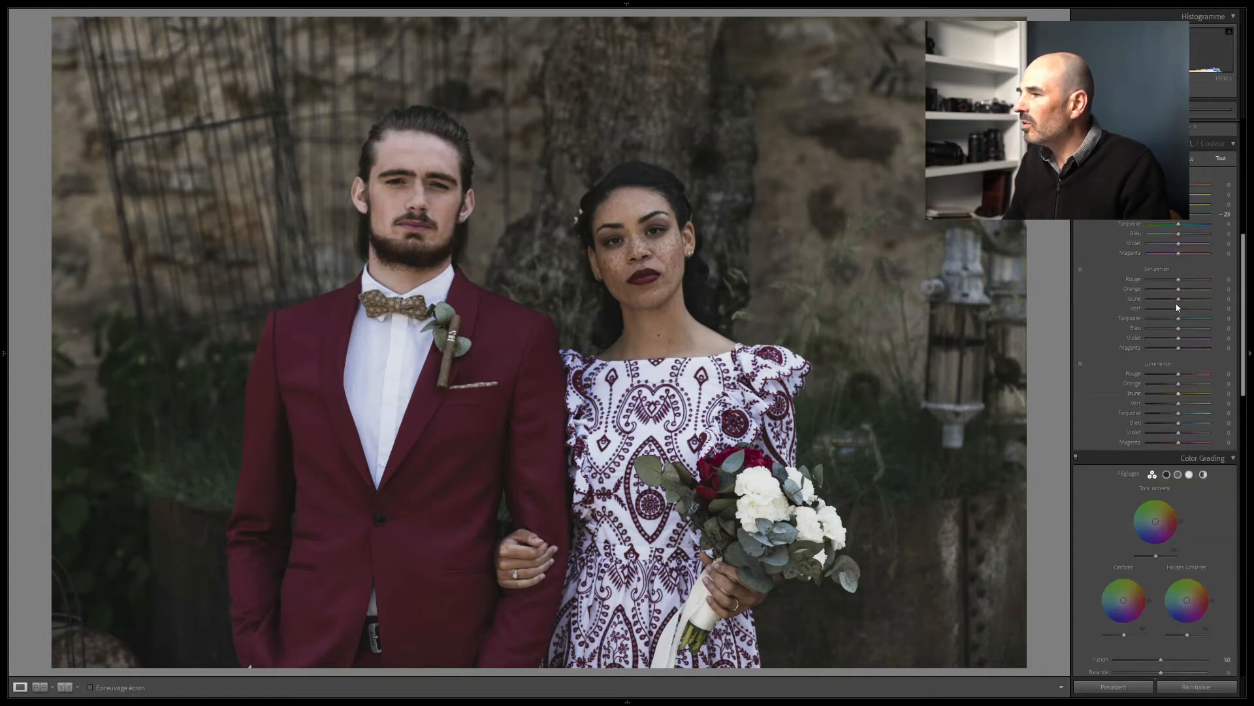
pyautogui.moveTo(1168, 313); pyautogui.dragTo(1172, 311)
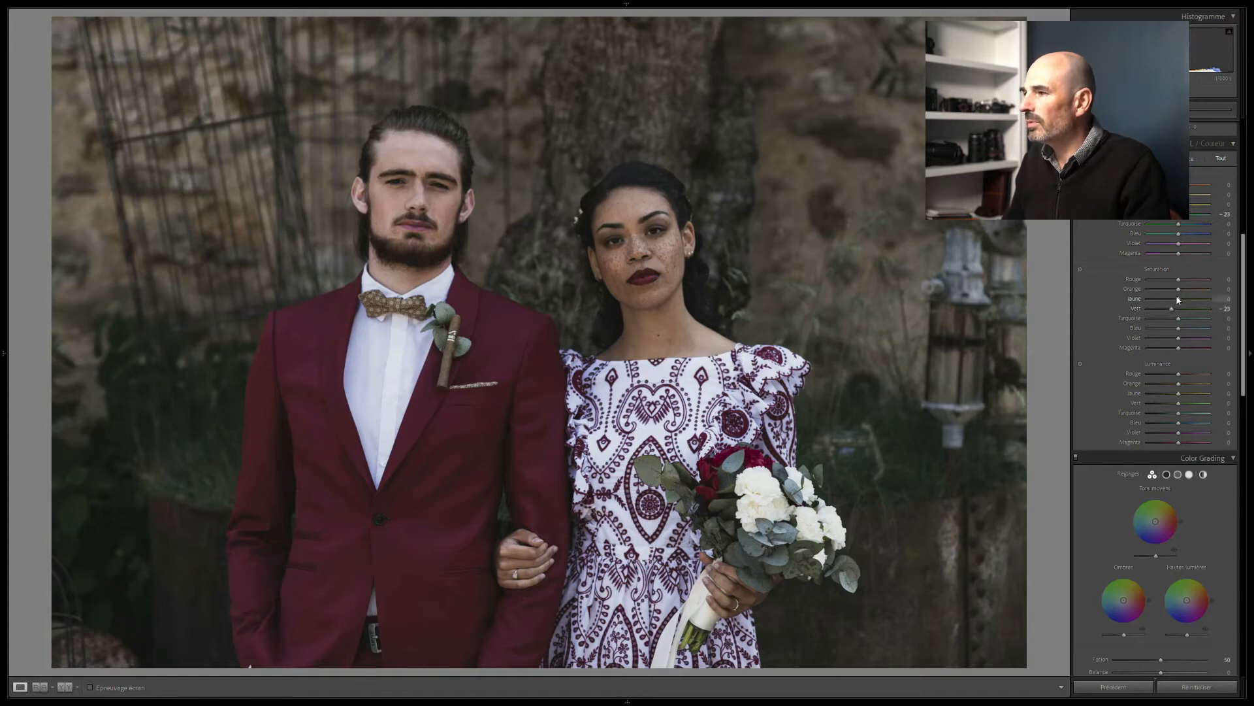
pyautogui.moveTo(1186, 290)
pyautogui.mouseDown()
pyautogui.moveTo(1165, 303)
pyautogui.moveTo(1176, 305)
pyautogui.mouseUp()
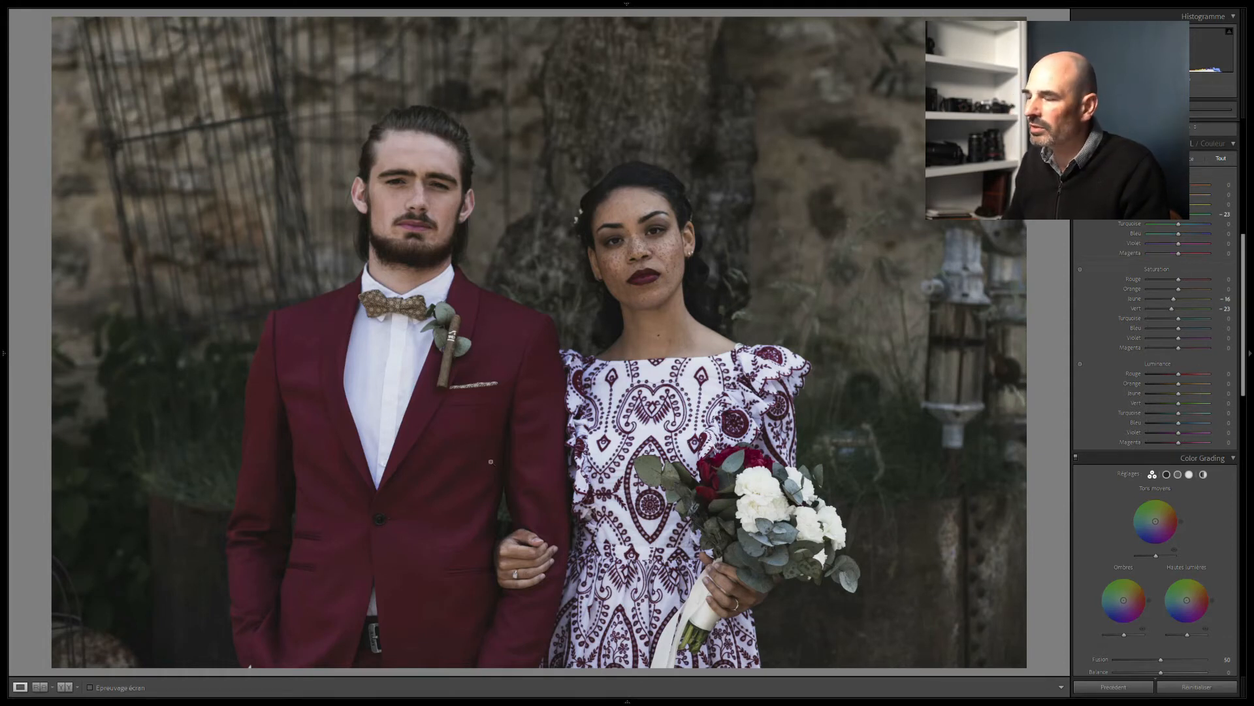
# Step: Increase the color saturation of red to +10, violet to +24 and magenta to +18
pyautogui.click(1179, 281)
pyautogui.moveTo(1180, 282); pyautogui.dragTo(1183, 284)
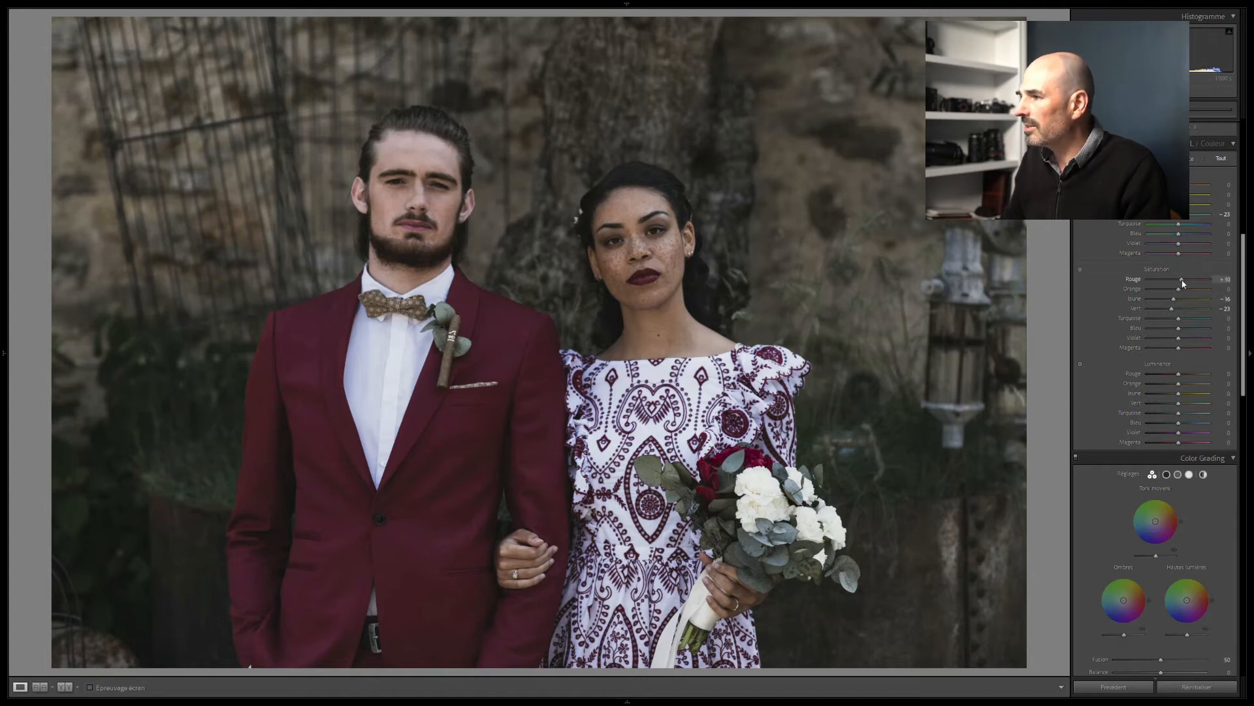
pyautogui.click(1180, 338)
pyautogui.moveTo(1180, 340); pyautogui.dragTo(1189, 340)
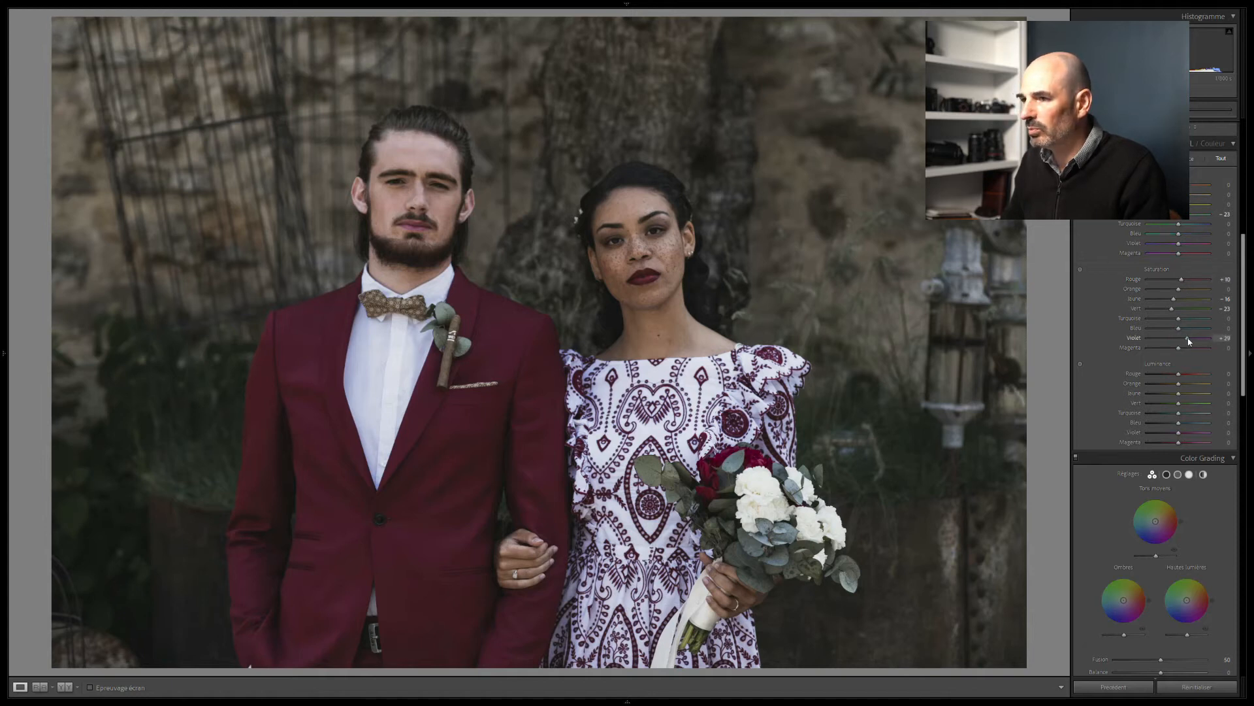
pyautogui.click(1187, 339)
pyautogui.moveTo(1188, 341); pyautogui.dragTo(1188, 352)
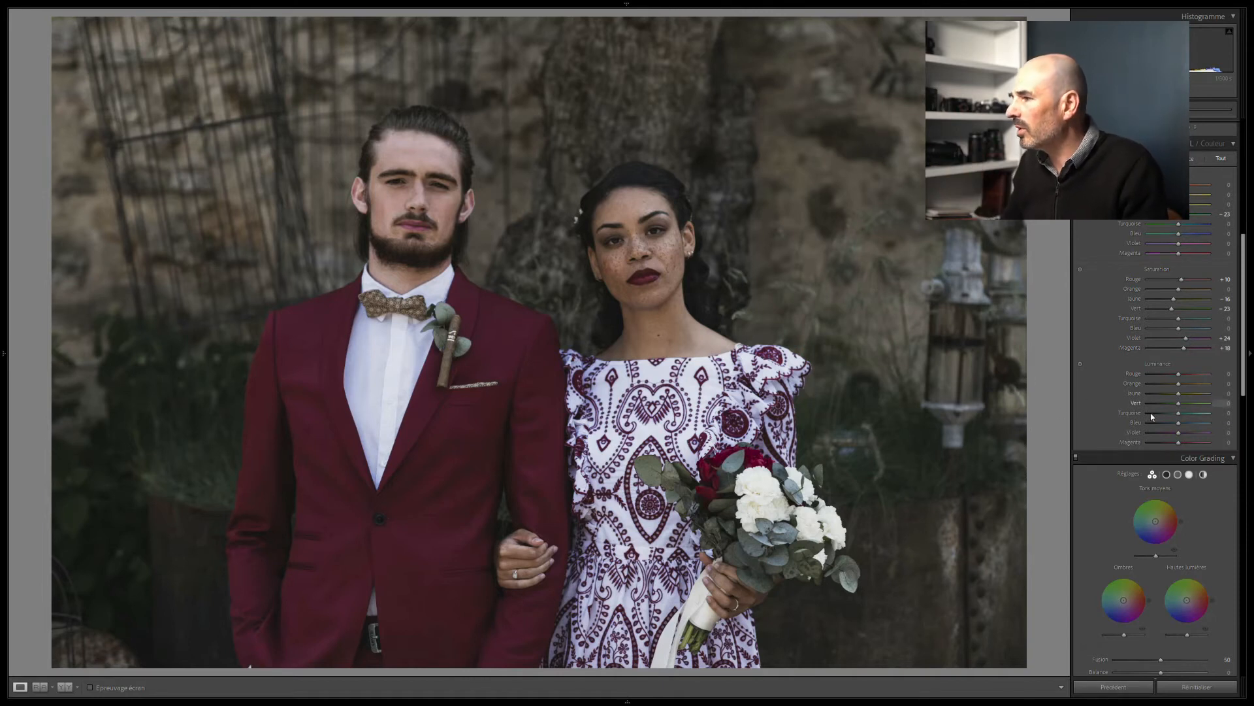
# Step: Set the color luminance of red to +6, orange to −11 and green to −21, checking the groom's face up close
pyautogui.moveTo(1181, 376); pyautogui.dragTo(1185, 376)
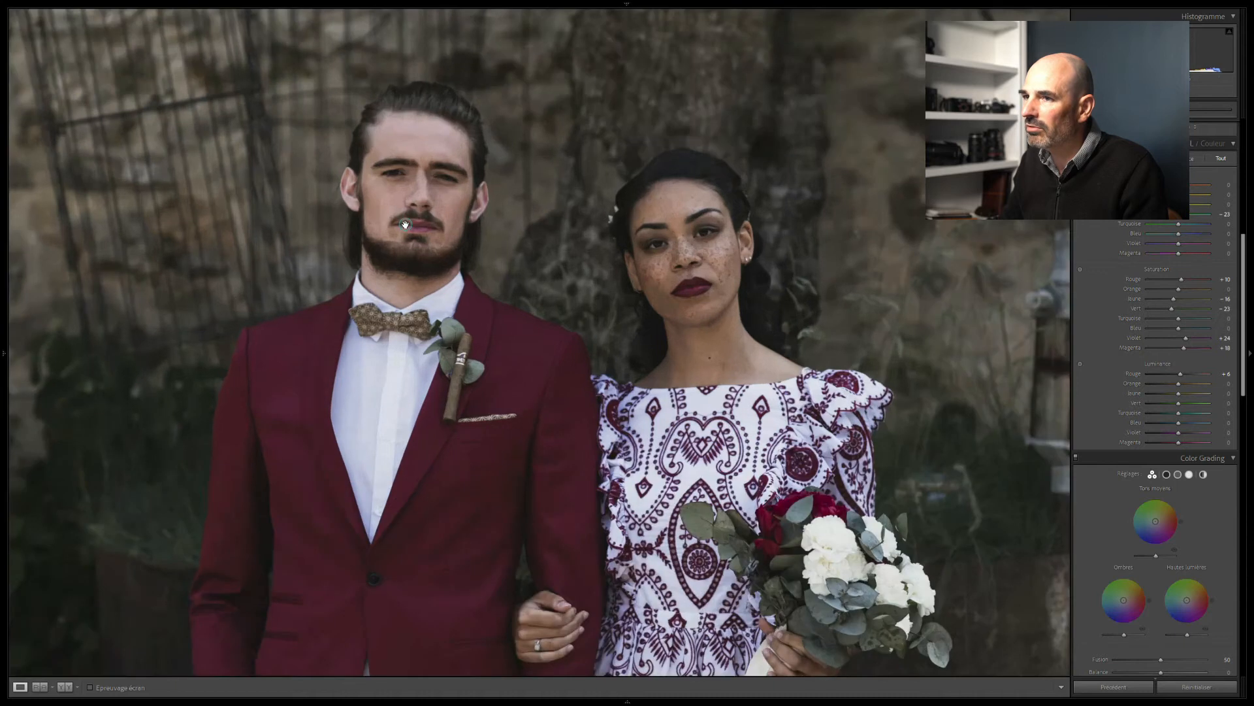
pyautogui.click(408, 223)
pyautogui.click(408, 223)
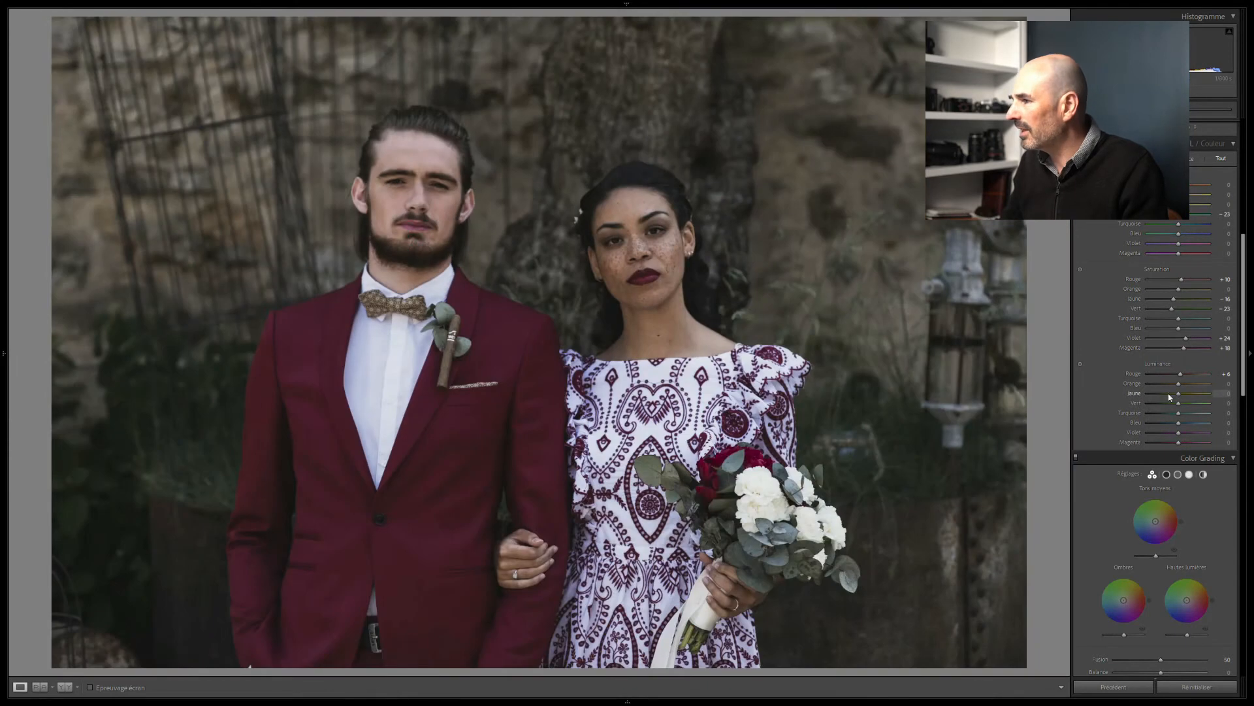
pyautogui.moveTo(1180, 385); pyautogui.dragTo(1174, 387)
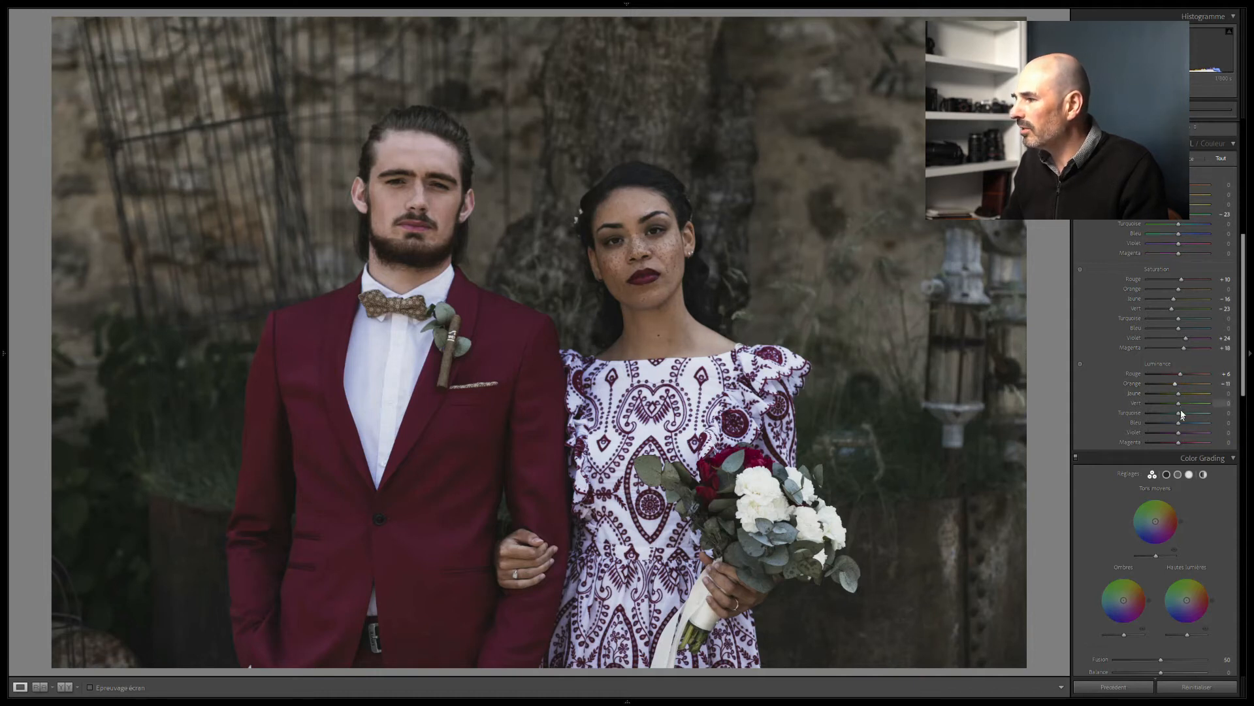
pyautogui.moveTo(1181, 406); pyautogui.dragTo(1163, 406)
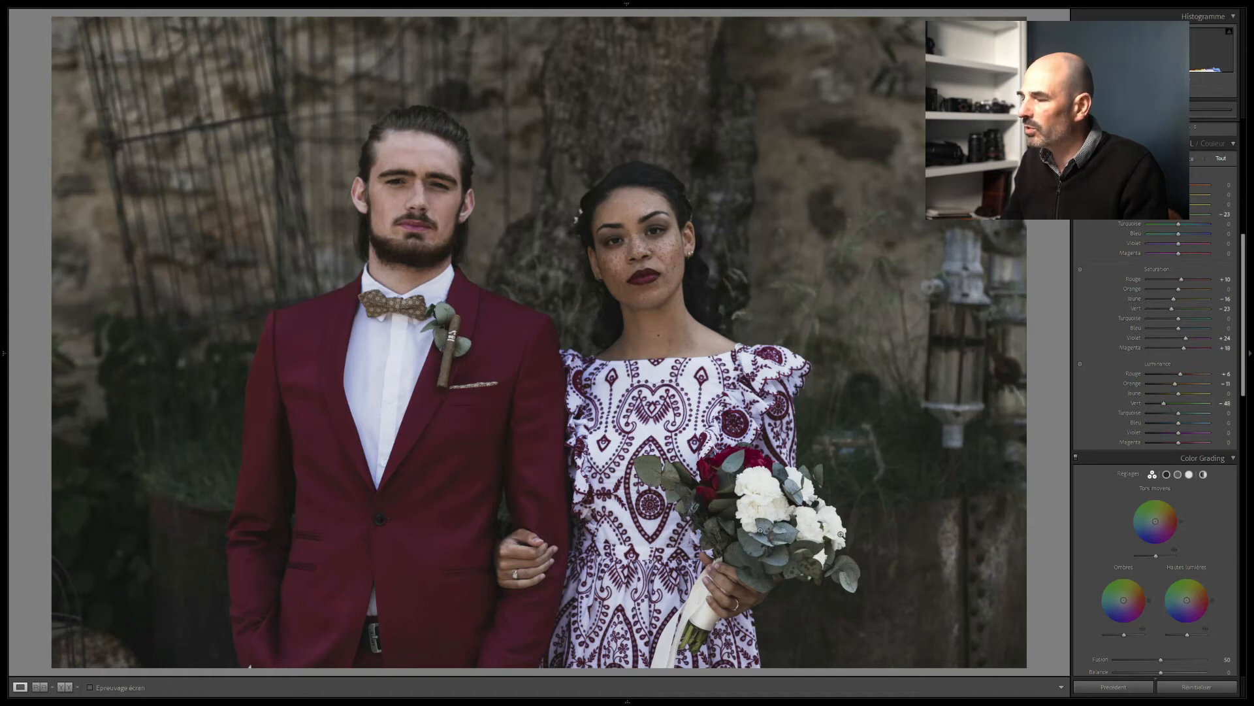
pyautogui.click(1171, 405)
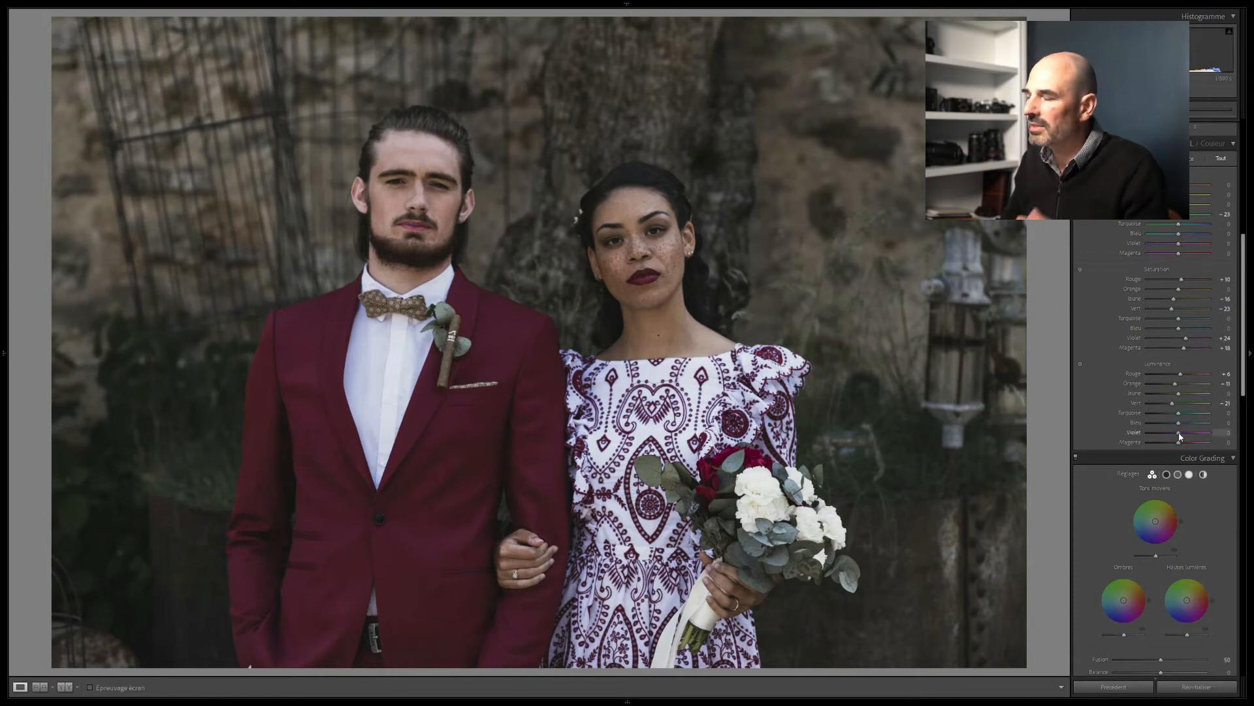
# Step: Brighten the purple tones by setting the luminance of violet to +32 and magenta to +24
pyautogui.moveTo(1184, 436); pyautogui.dragTo(1196, 434)
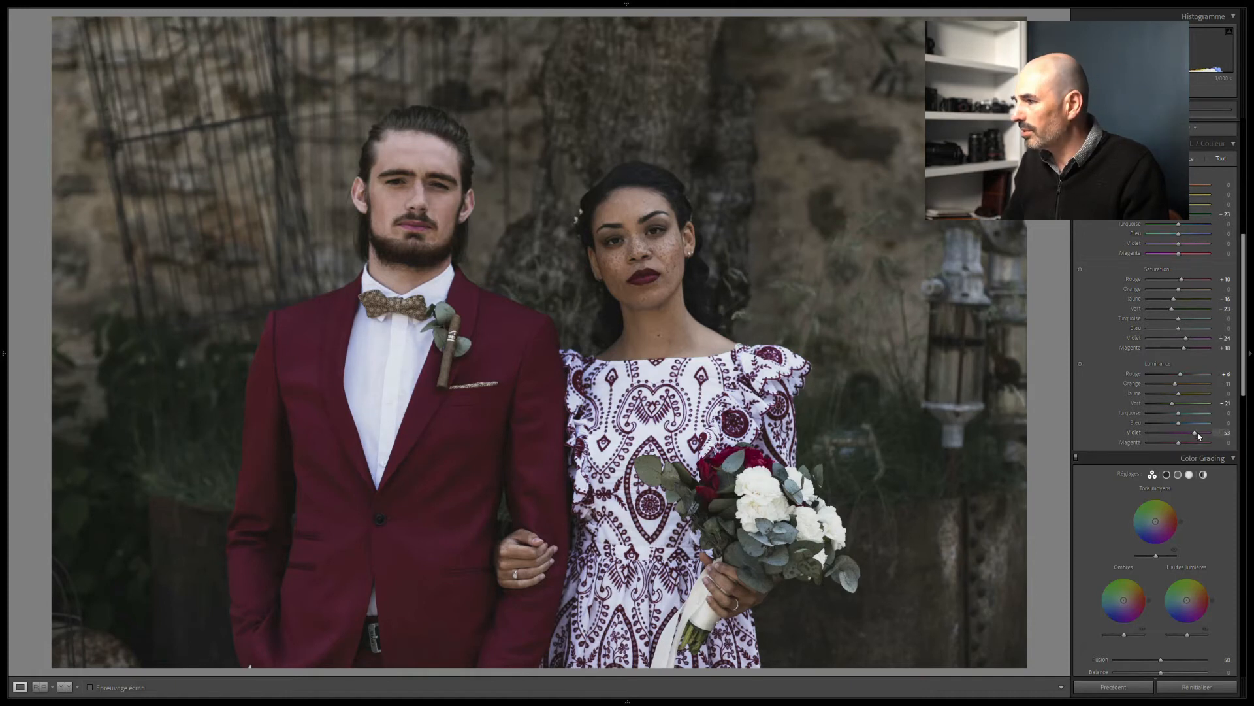
pyautogui.moveTo(1193, 433)
pyautogui.mouseDown()
pyautogui.moveTo(1187, 445)
pyautogui.moveTo(1190, 433)
pyautogui.mouseUp()
pyautogui.click(1188, 443)
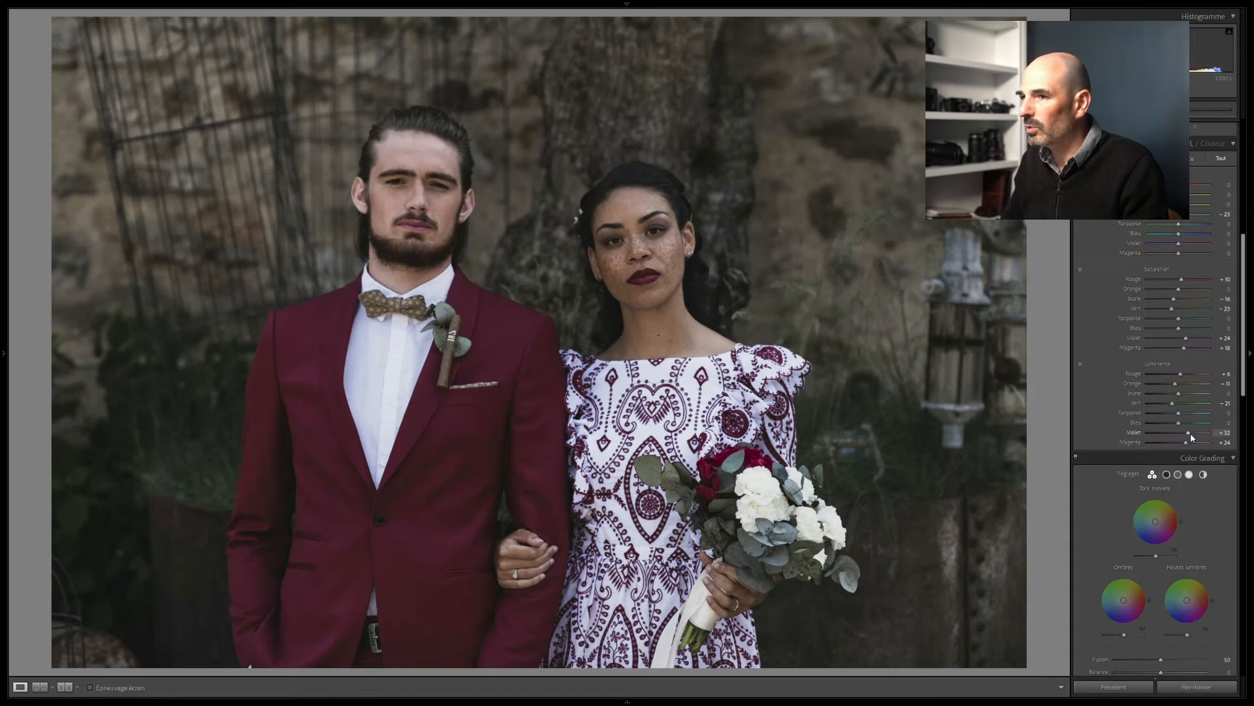
# Step: Reduce the saturation of the groom's lips with the targeted saturation adjustment, sampling directly on the photo
pyautogui.click(423, 226)
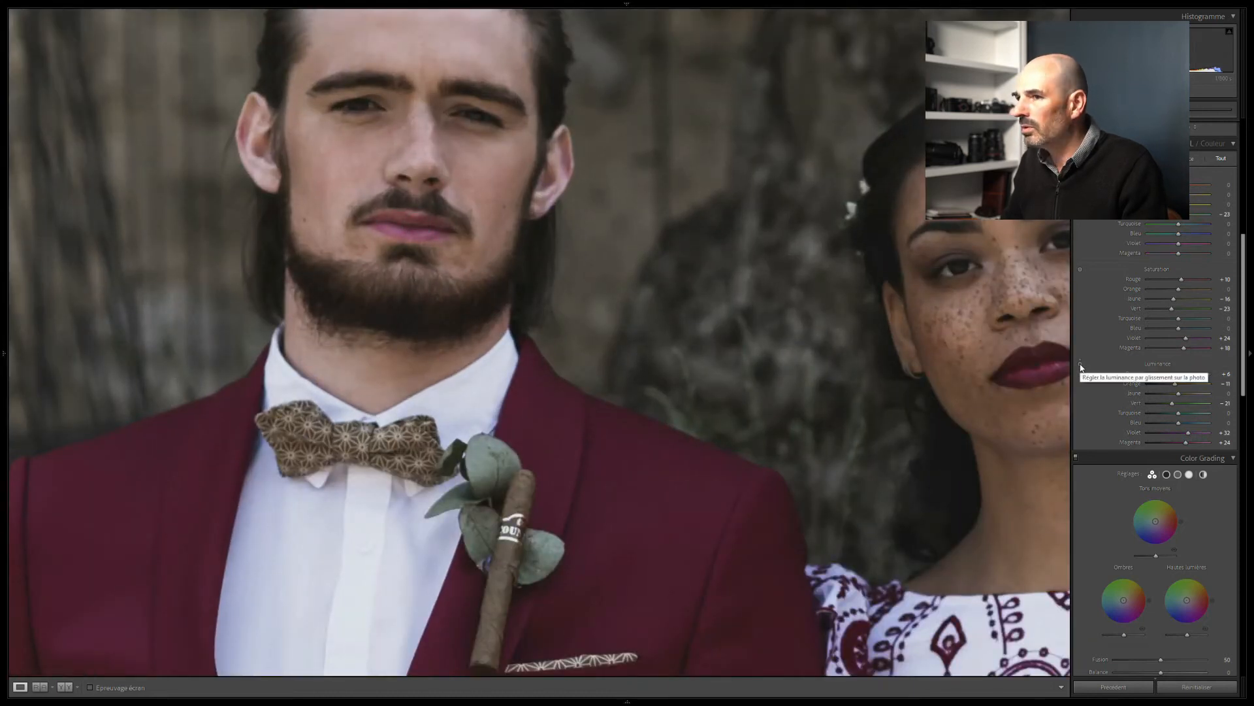
pyautogui.click(1080, 271)
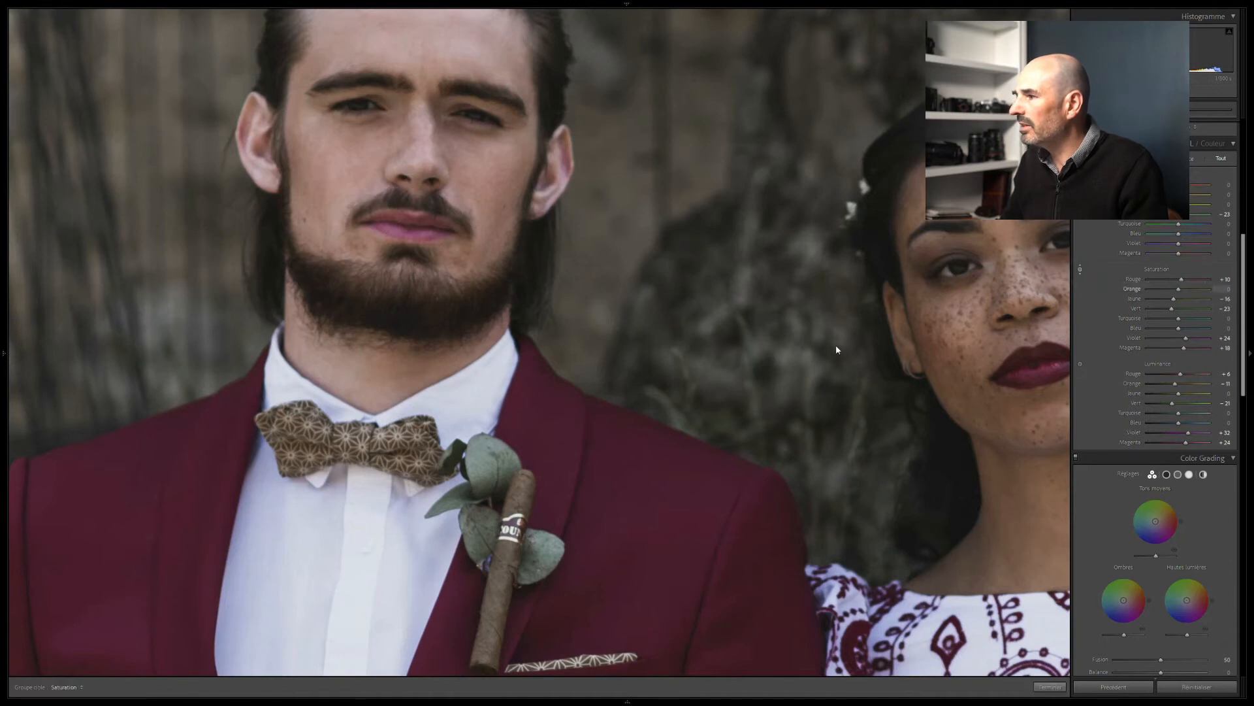
pyautogui.moveTo(433, 243); pyautogui.dragTo(433, 254)
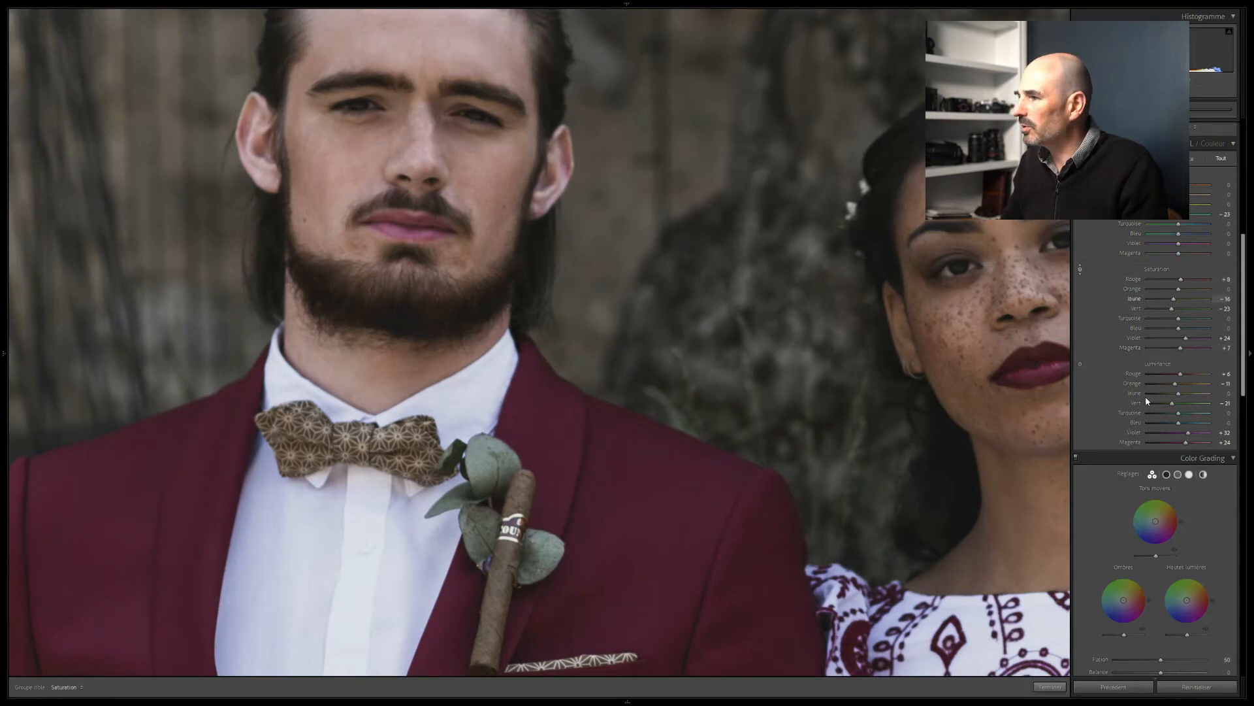
# Step: Finish the targeted saturation adjustment and return to the full view of the couple
pyautogui.click(1080, 268)
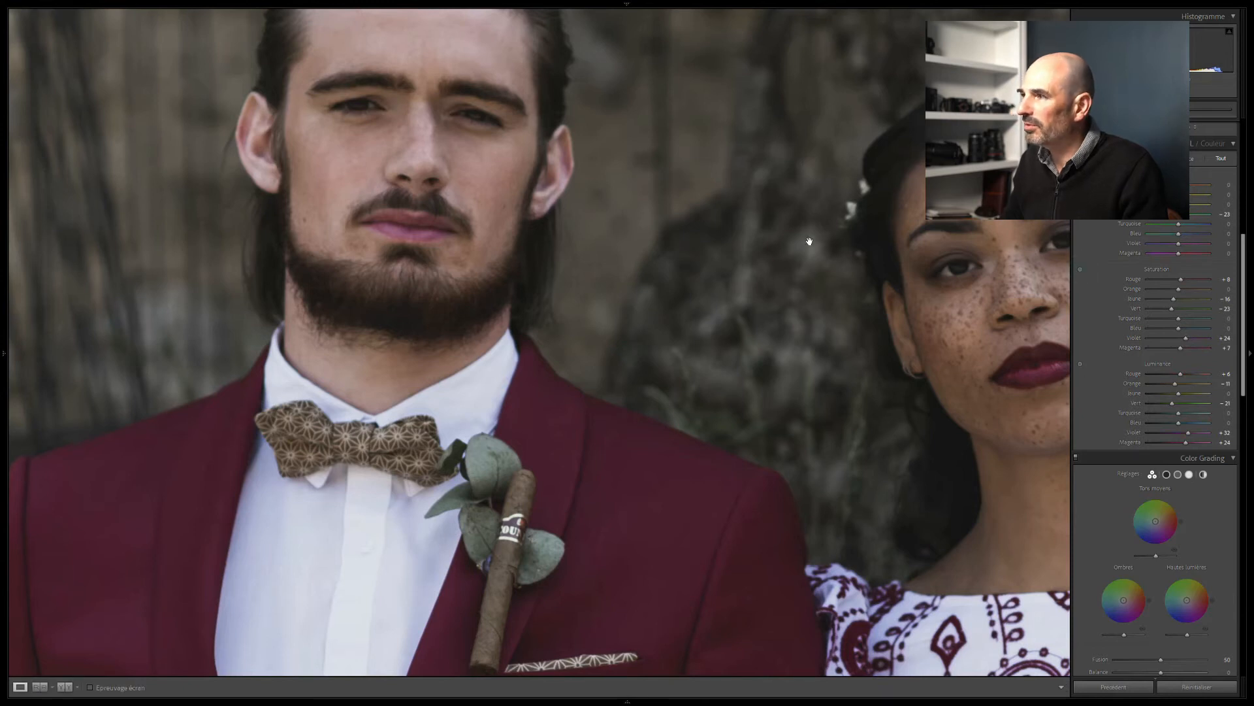
pyautogui.click(734, 381)
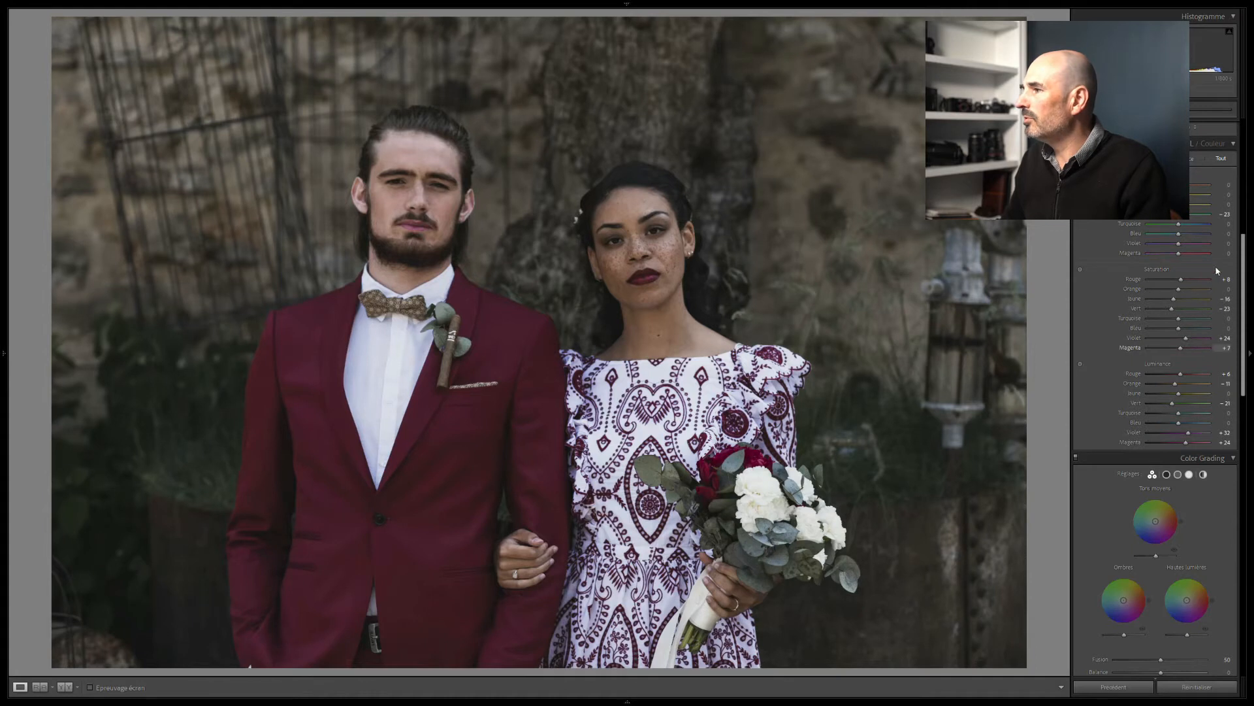
# Step: Color grade the highlights with a warm tint and the shadows with a soft orange at hue 34, saturation 21
pyautogui.moveTo(1243, 241); pyautogui.dragTo(1248, 312)
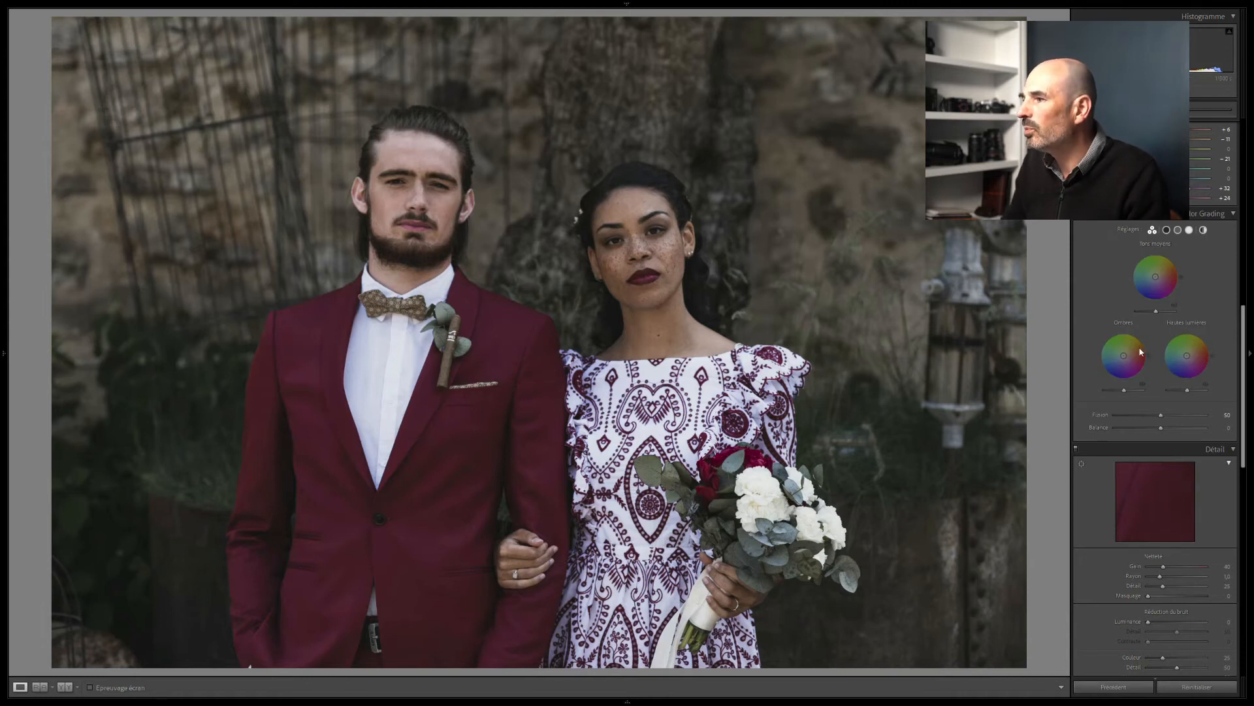
pyautogui.moveTo(1187, 354); pyautogui.dragTo(1191, 351)
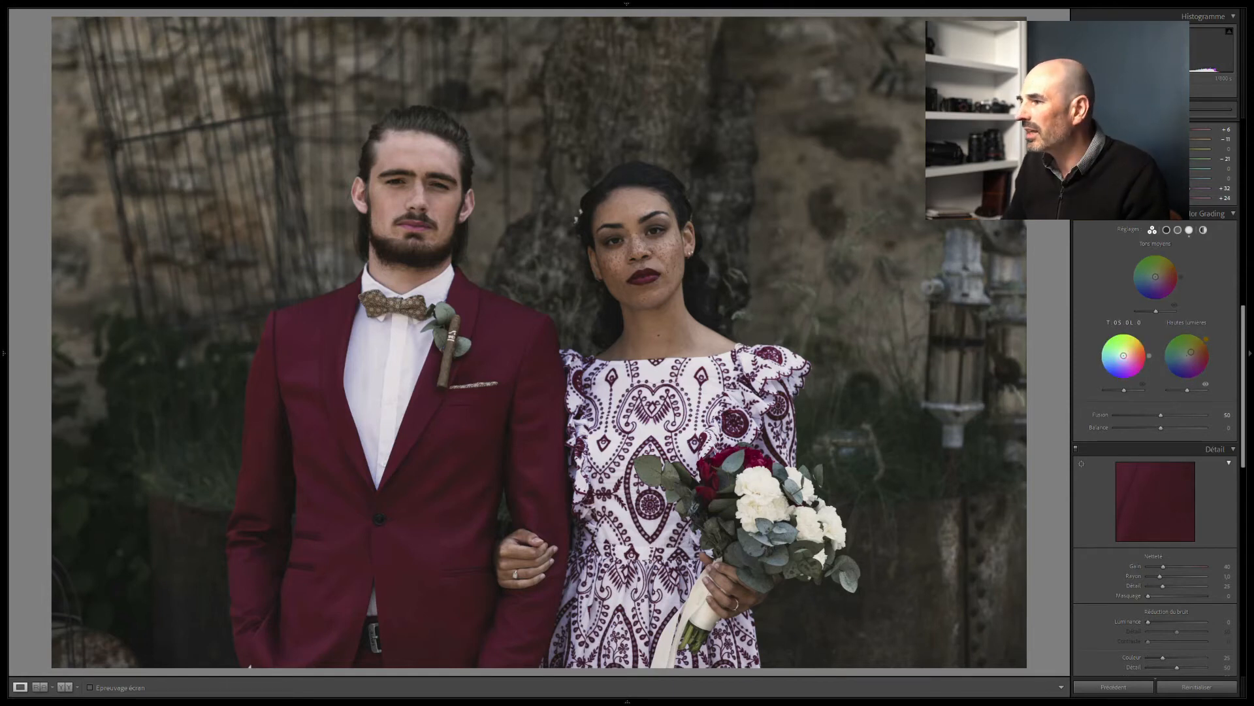
pyautogui.moveTo(1124, 353); pyautogui.dragTo(1125, 354)
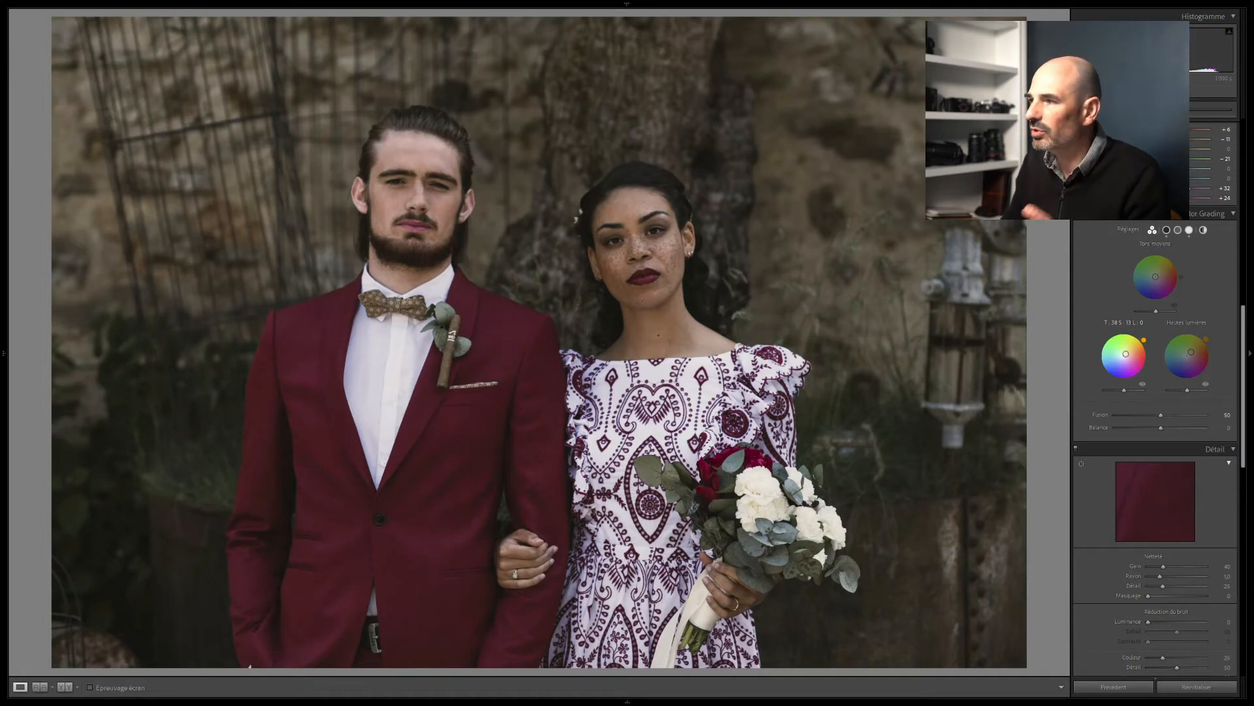
pyautogui.moveTo(1127, 353); pyautogui.dragTo(1127, 353)
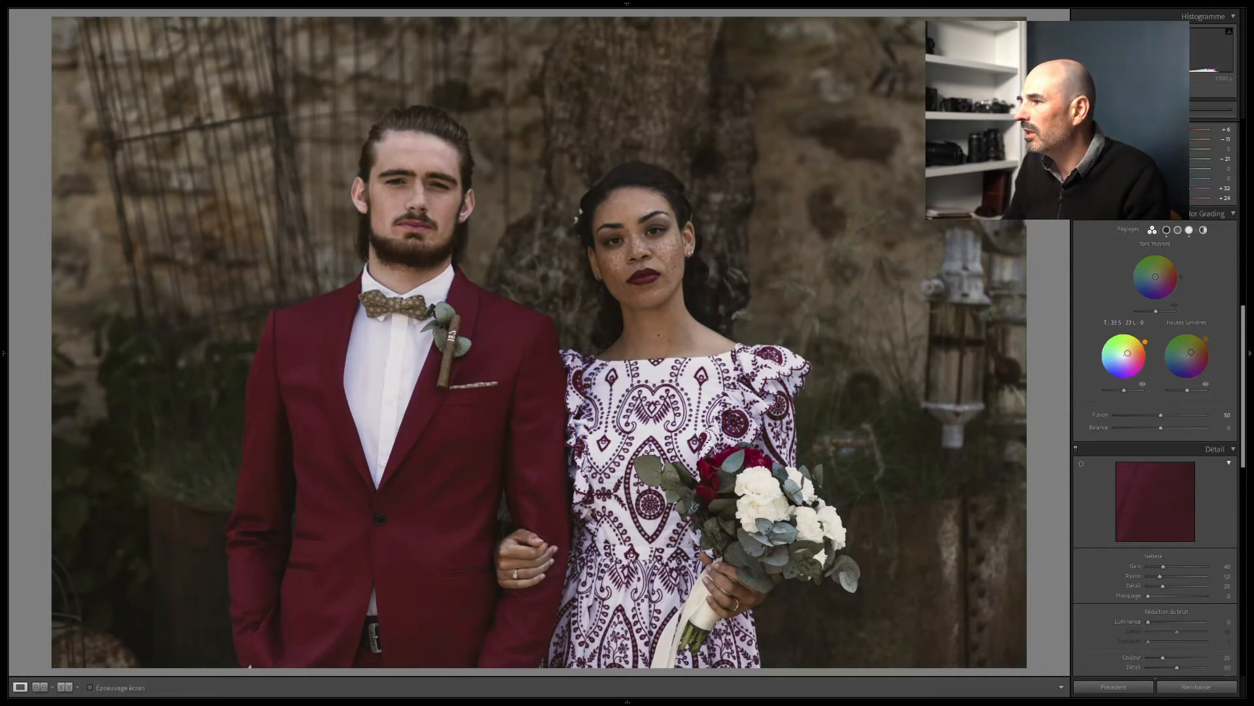
pyautogui.moveTo(1126, 354); pyautogui.dragTo(1135, 348)
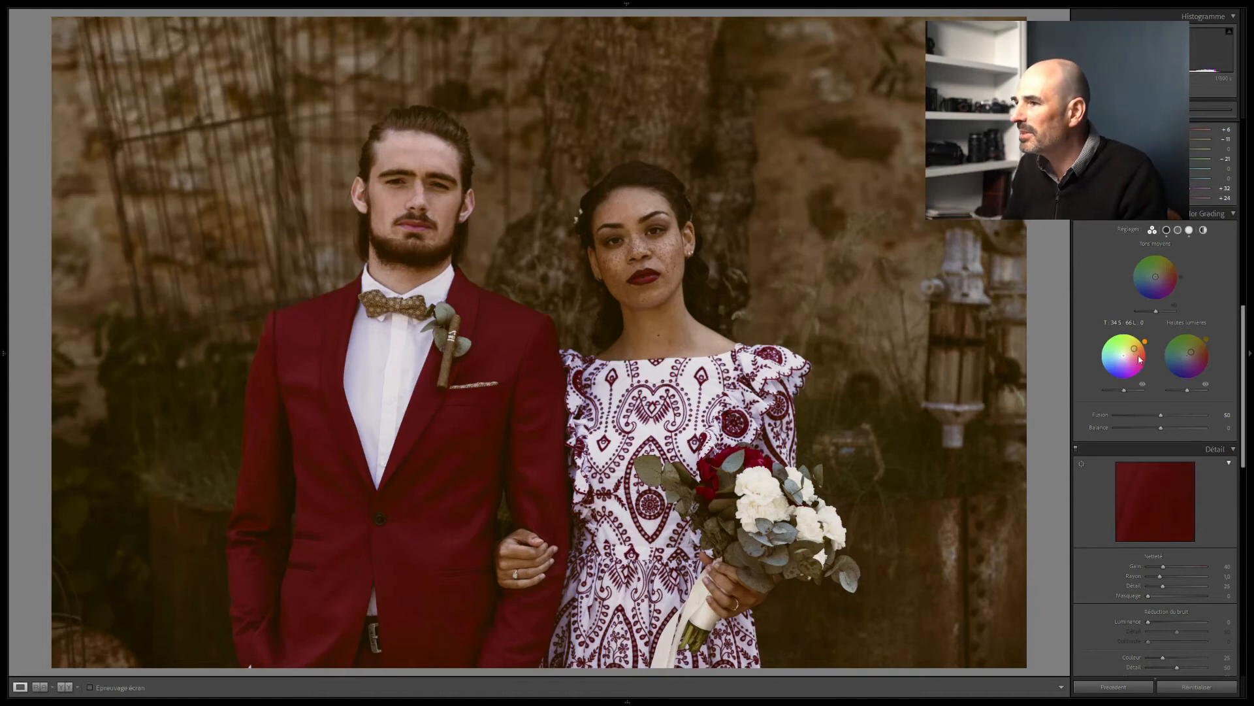
pyautogui.moveTo(1141, 353); pyautogui.dragTo(1128, 353)
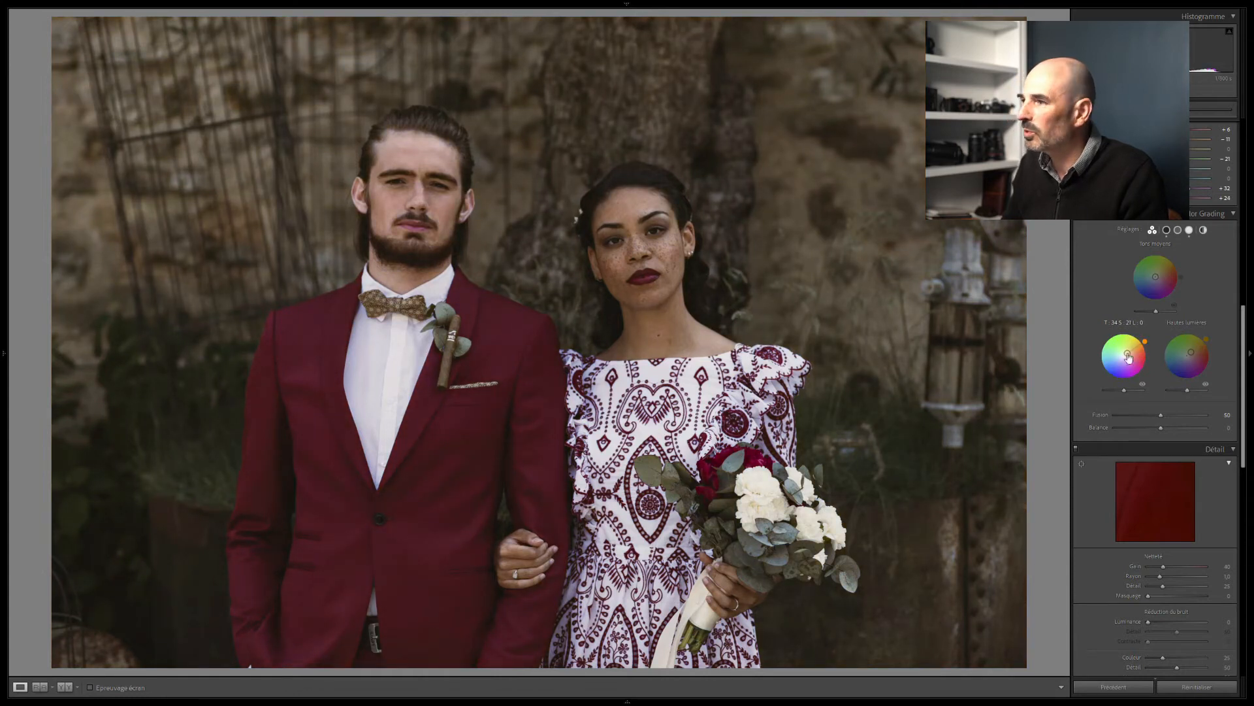
# Step: Compare the photo without and with the color grading, inspecting the groom's shirt and suit up close
pyautogui.click(1076, 213)
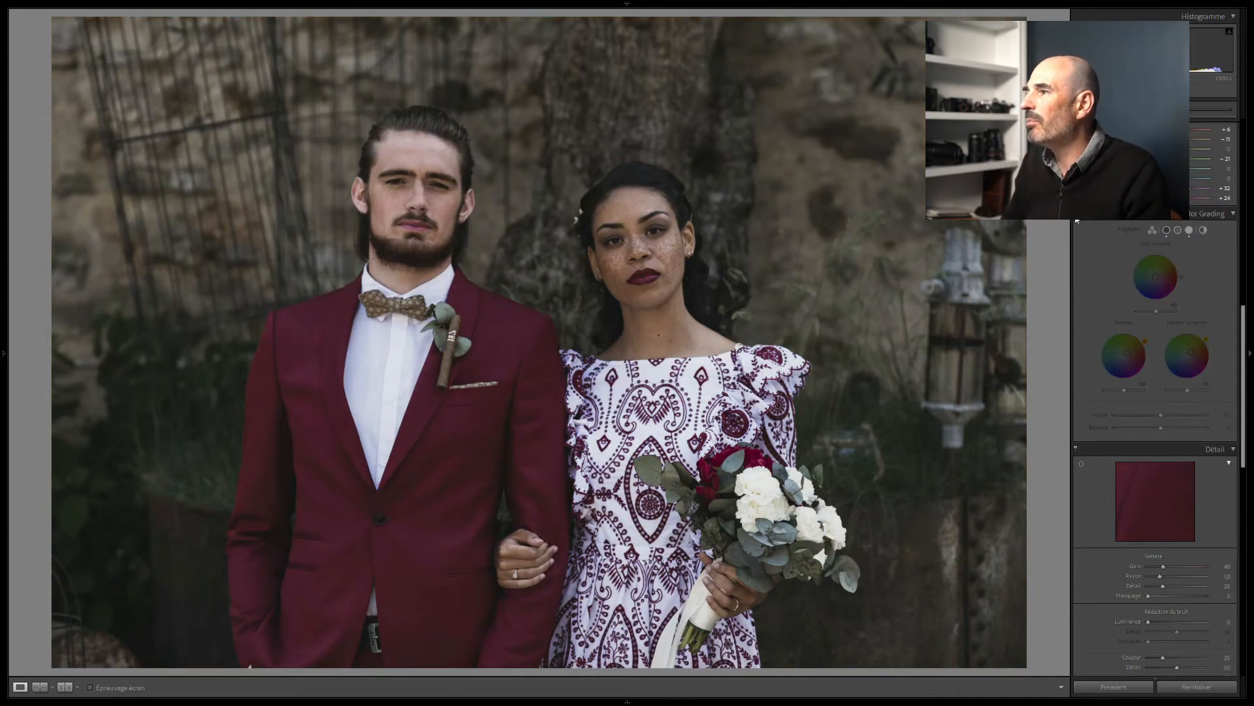
pyautogui.click(367, 362)
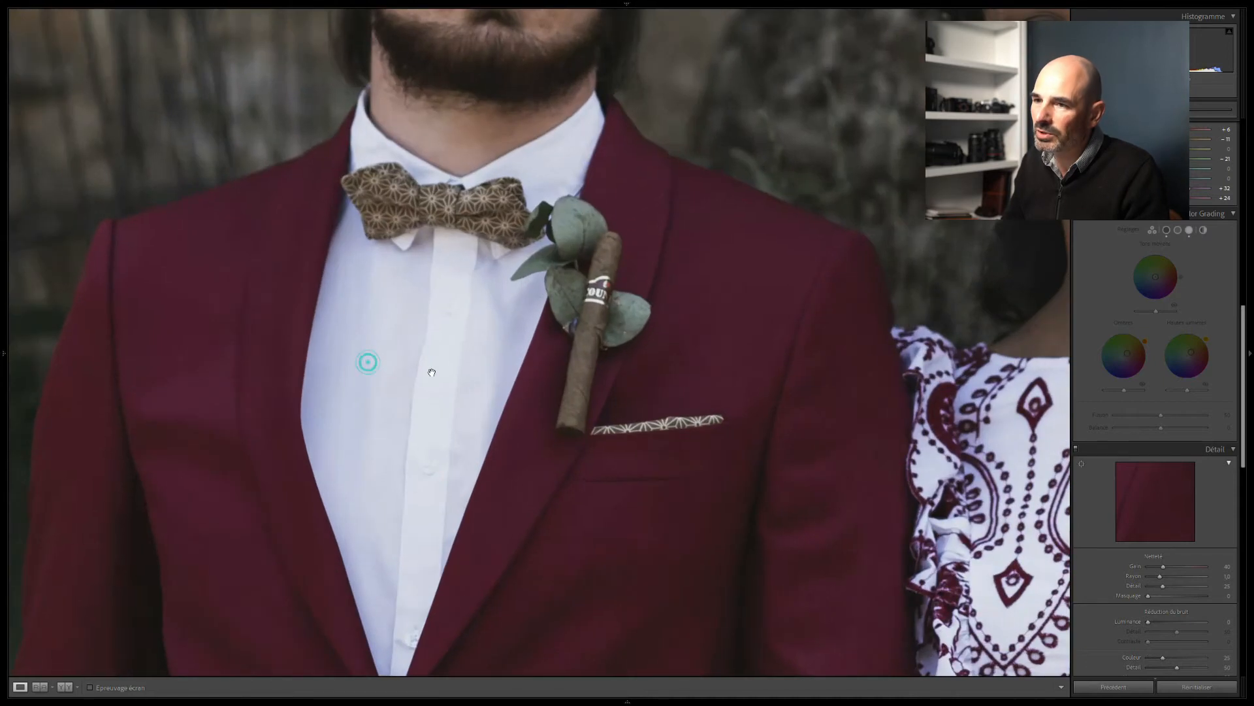
pyautogui.click(471, 330)
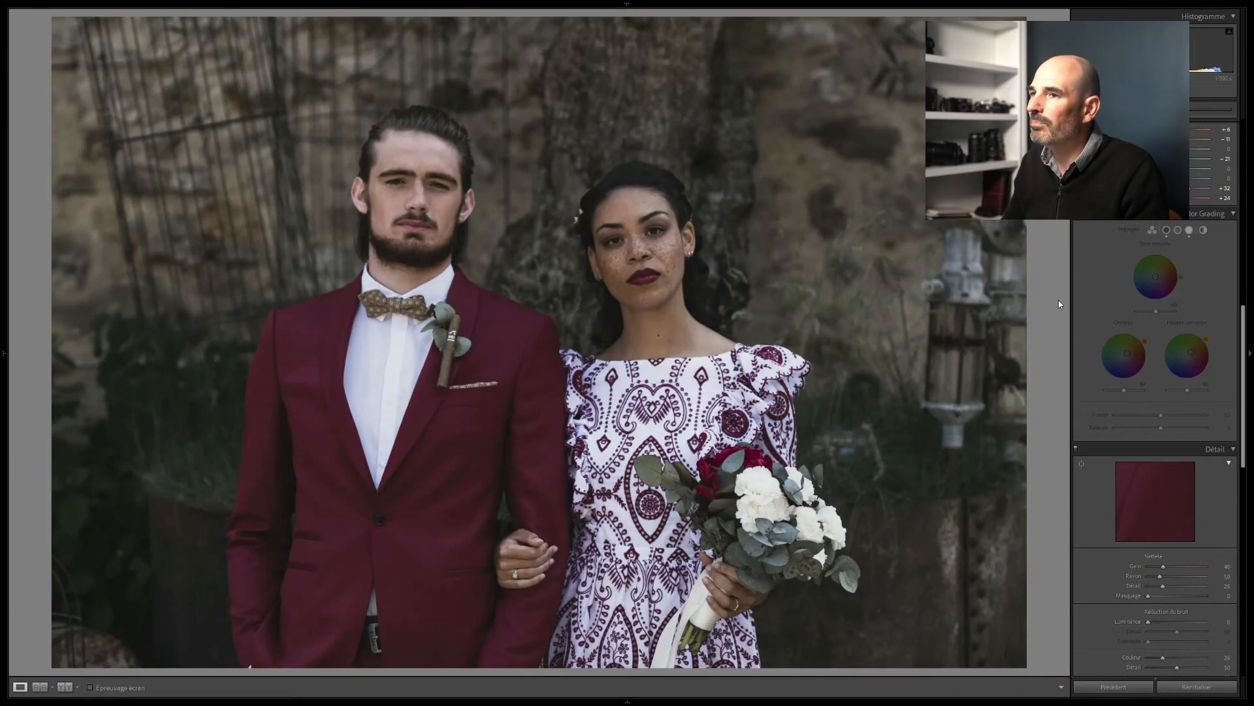
pyautogui.click(1077, 222)
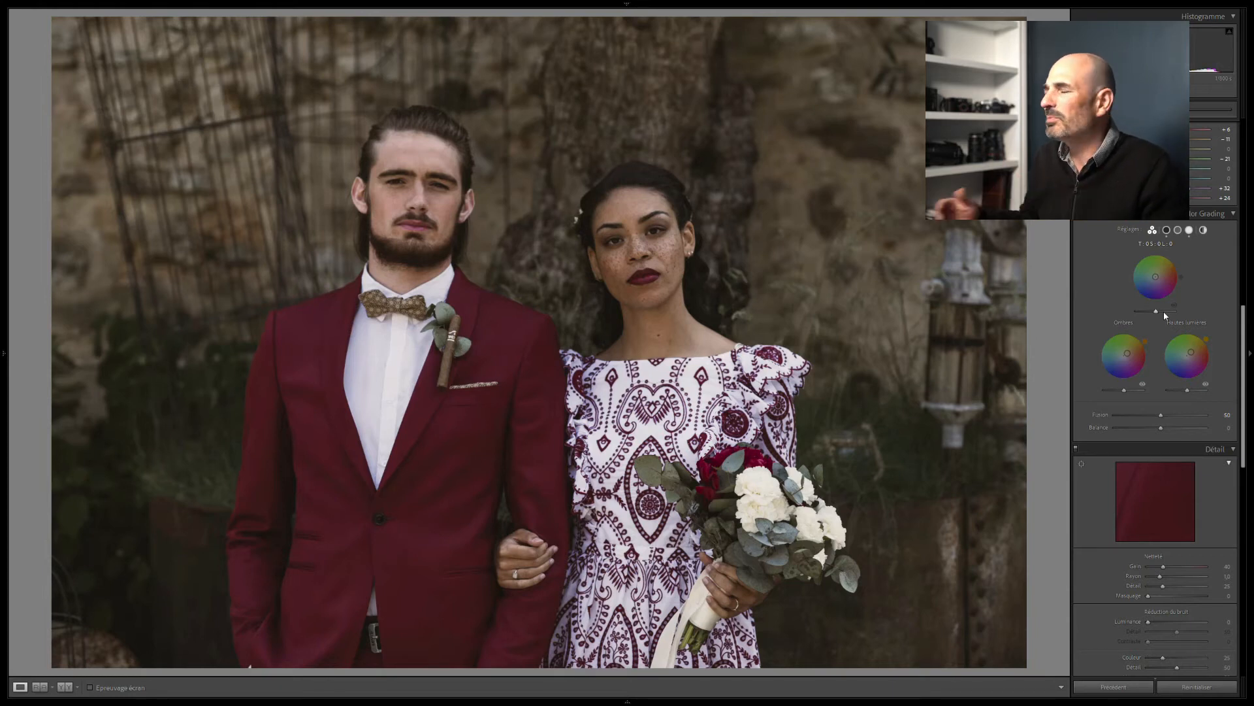
# Step: Enable the lens profile correction and remove chromatic aberration
pyautogui.moveTo(1244, 316); pyautogui.dragTo(1244, 418)
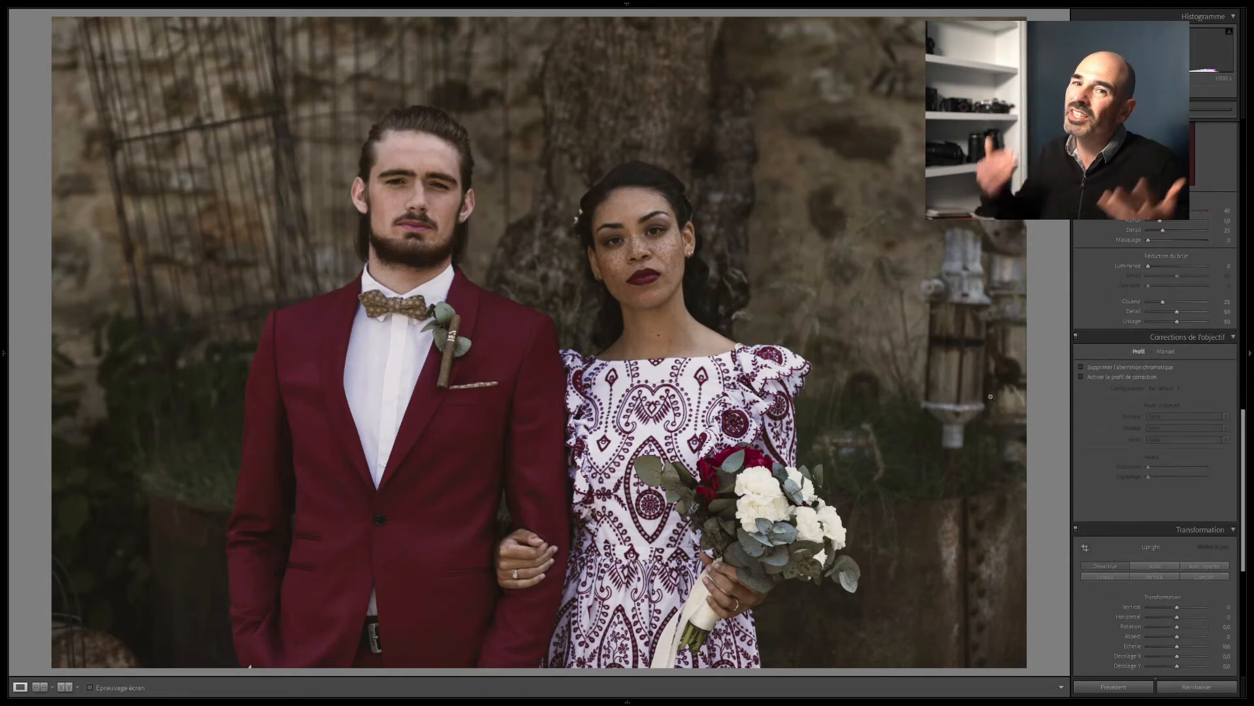
pyautogui.moveTo(1243, 425); pyautogui.dragTo(1243, 405)
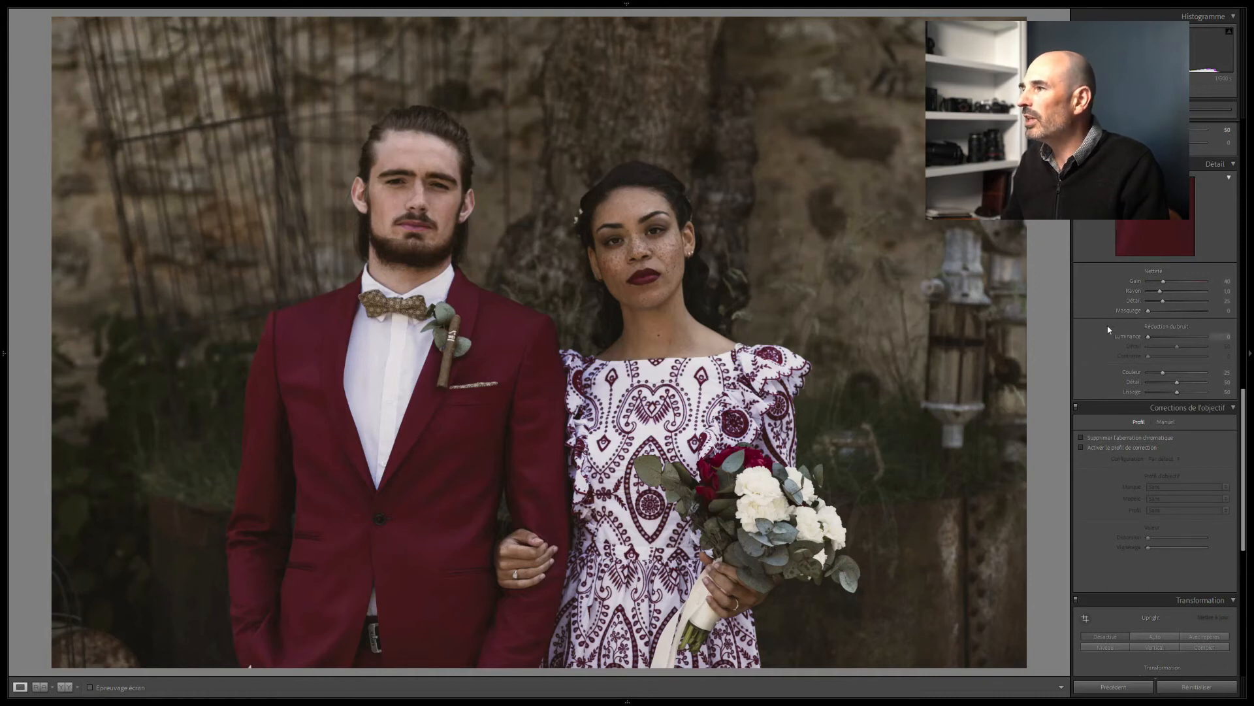
pyautogui.click(1090, 447)
pyautogui.click(1089, 437)
# Step: Darken the photo's edges with a post-crop vignette, setting its amount to −27
pyautogui.moveTo(1241, 433); pyautogui.dragTo(1249, 532)
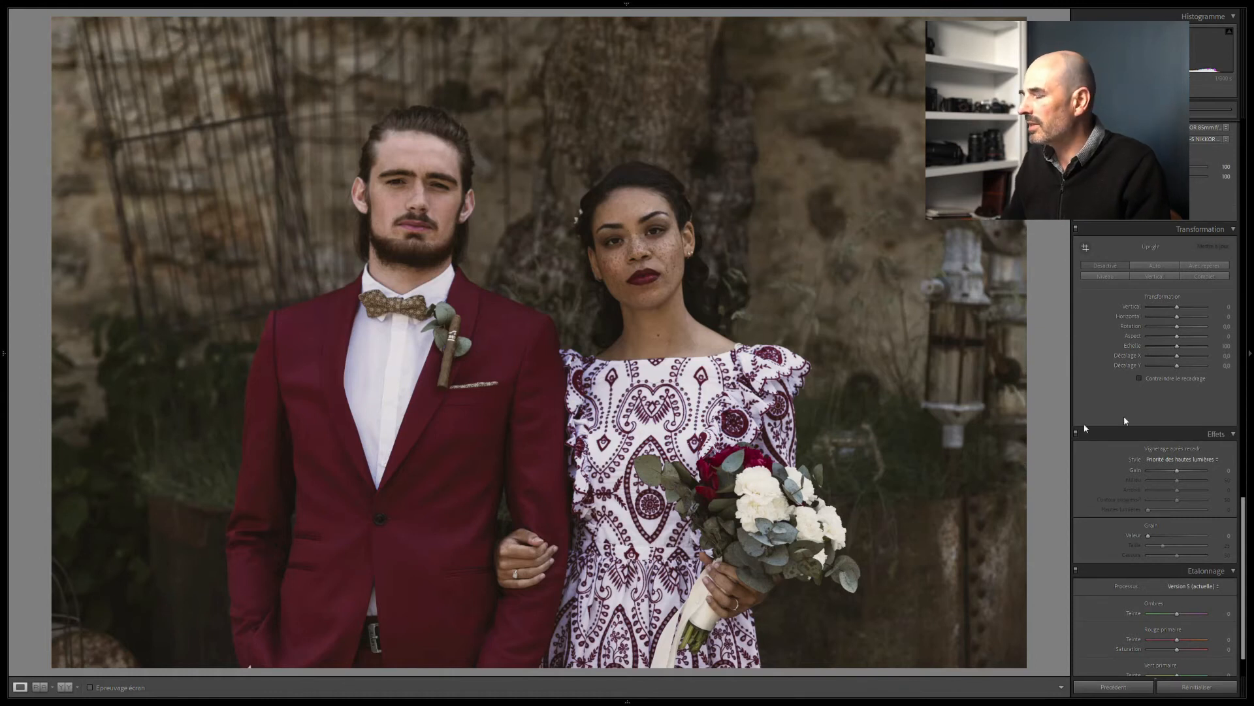
pyautogui.scroll(-1, 1189, 320)
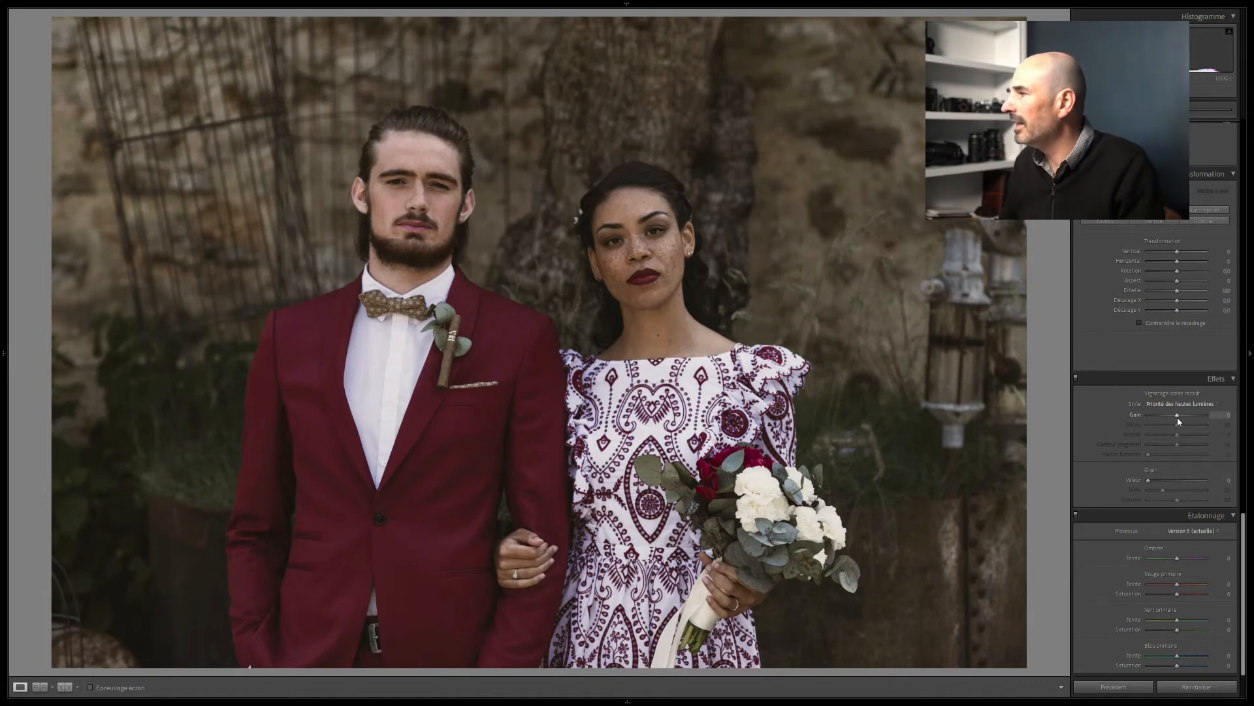
pyautogui.moveTo(1177, 417); pyautogui.dragTo(1170, 419)
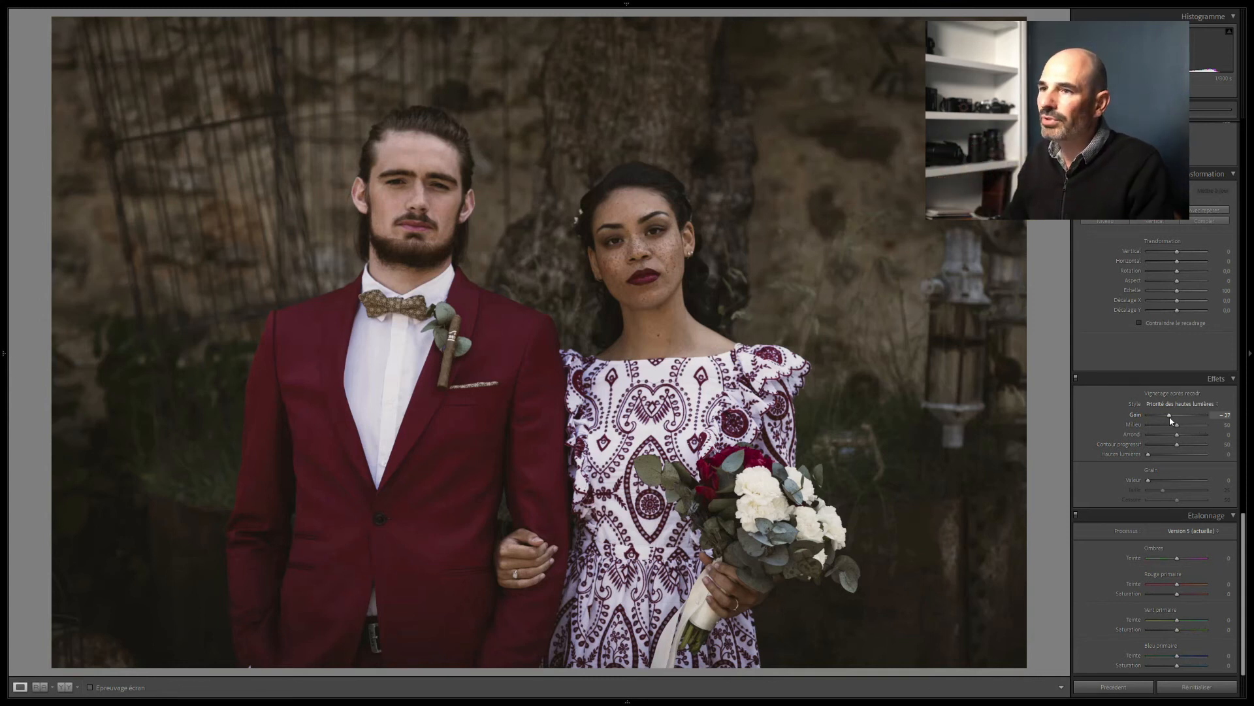
# Step: Add film grain with size 44, testing the amount at 100 before lowering it, judging the result on the bride up close
pyautogui.click(715, 376)
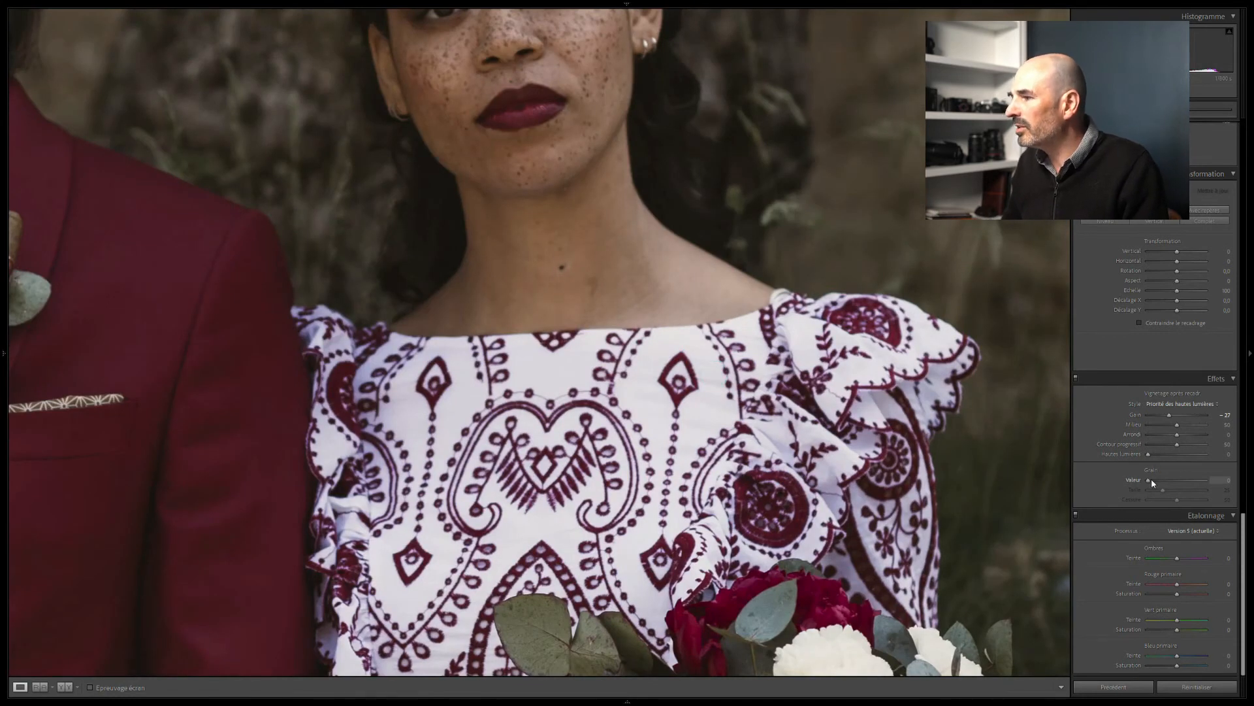
pyautogui.moveTo(1151, 479); pyautogui.dragTo(1161, 482)
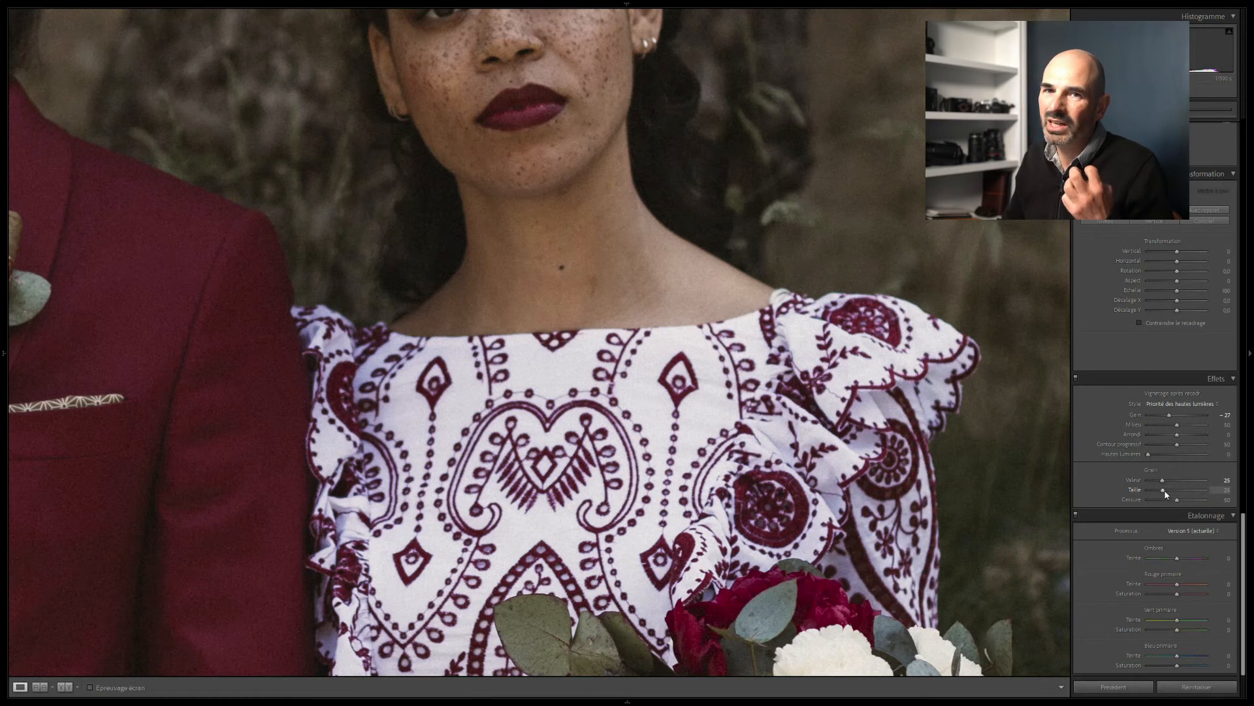
pyautogui.moveTo(1165, 494); pyautogui.dragTo(1170, 495)
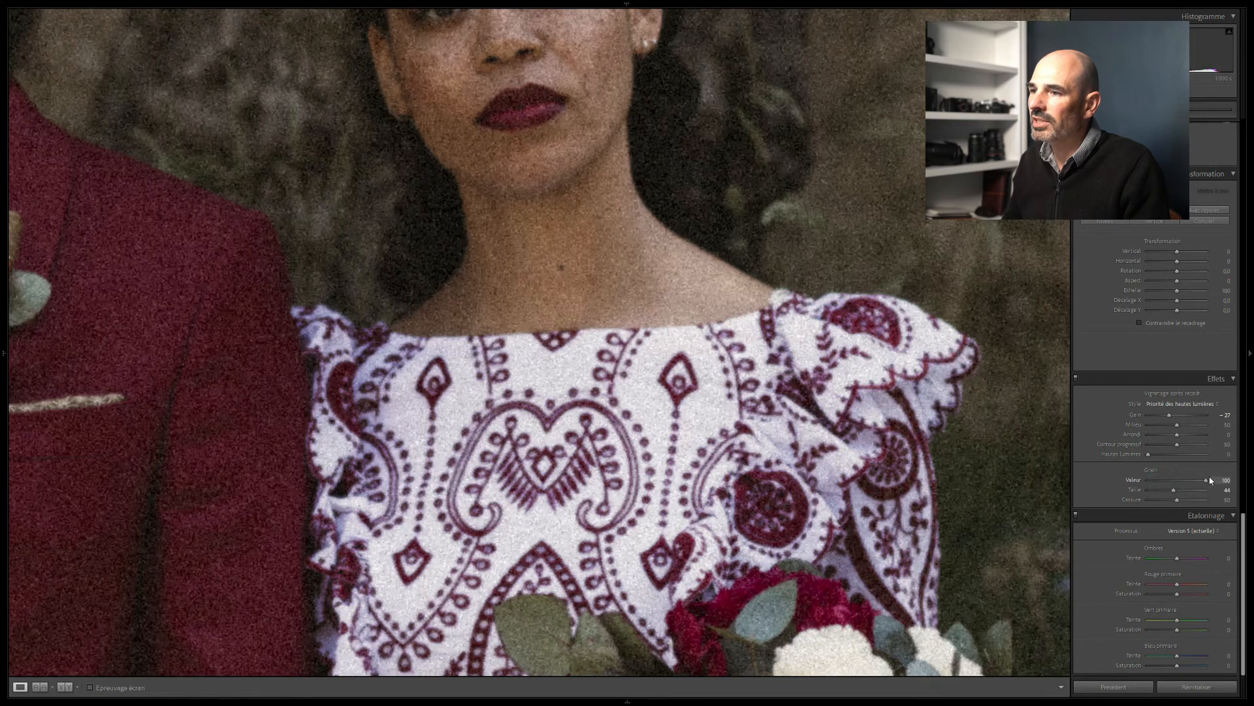
pyautogui.moveTo(707, 263); pyautogui.dragTo(730, 513)
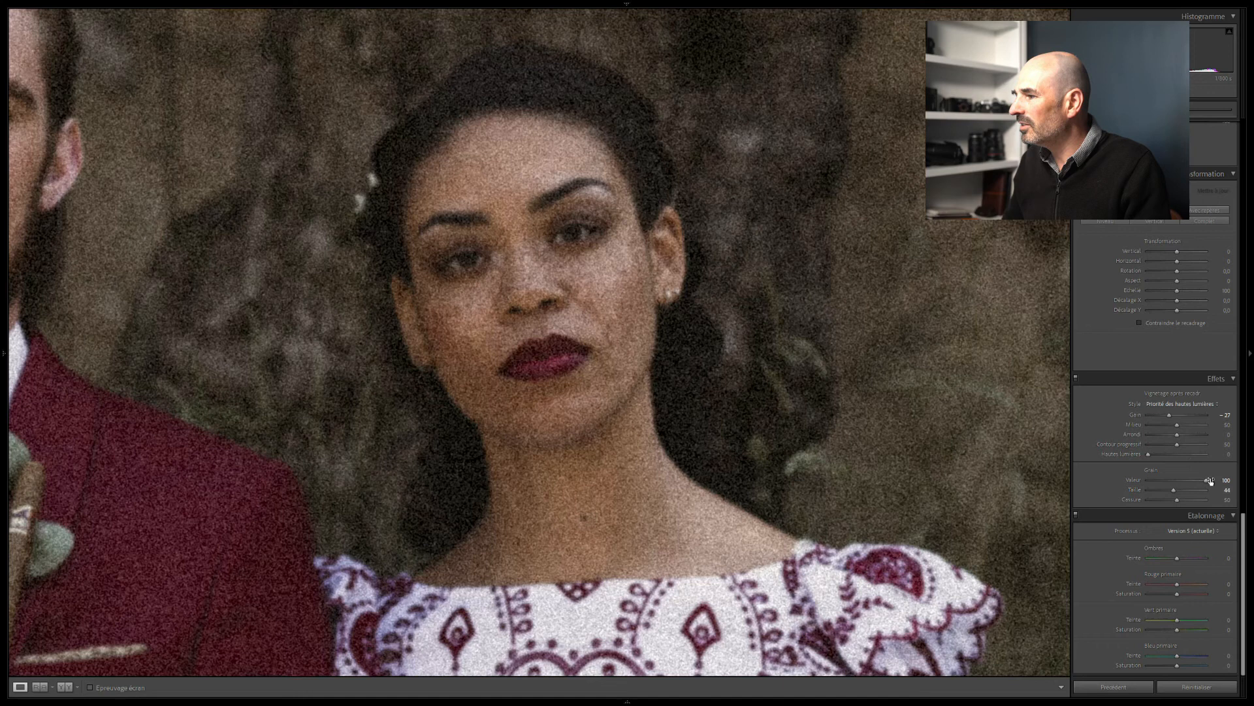
pyautogui.moveTo(1207, 481); pyautogui.dragTo(1174, 482)
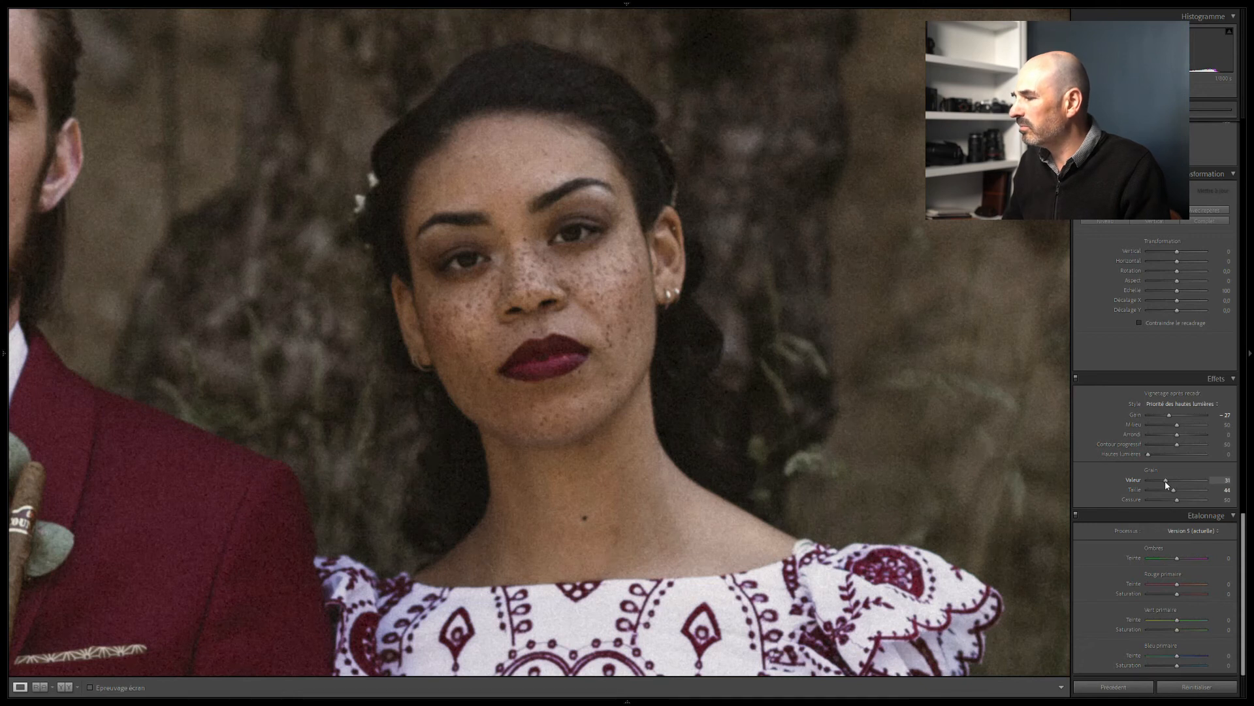
pyautogui.click(936, 403)
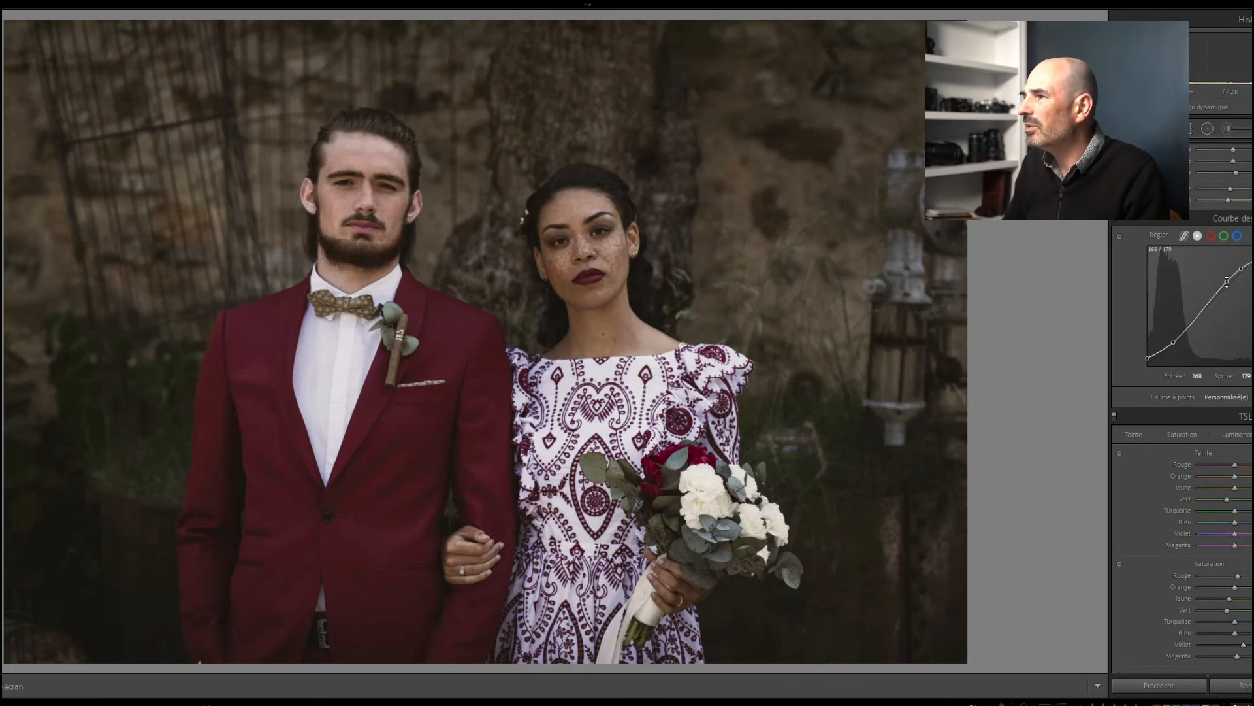
# Step: Brighten the upper midtones by moving their tone curve point to input 168, output 186
pyautogui.moveTo(1228, 285); pyautogui.dragTo(1227, 285)
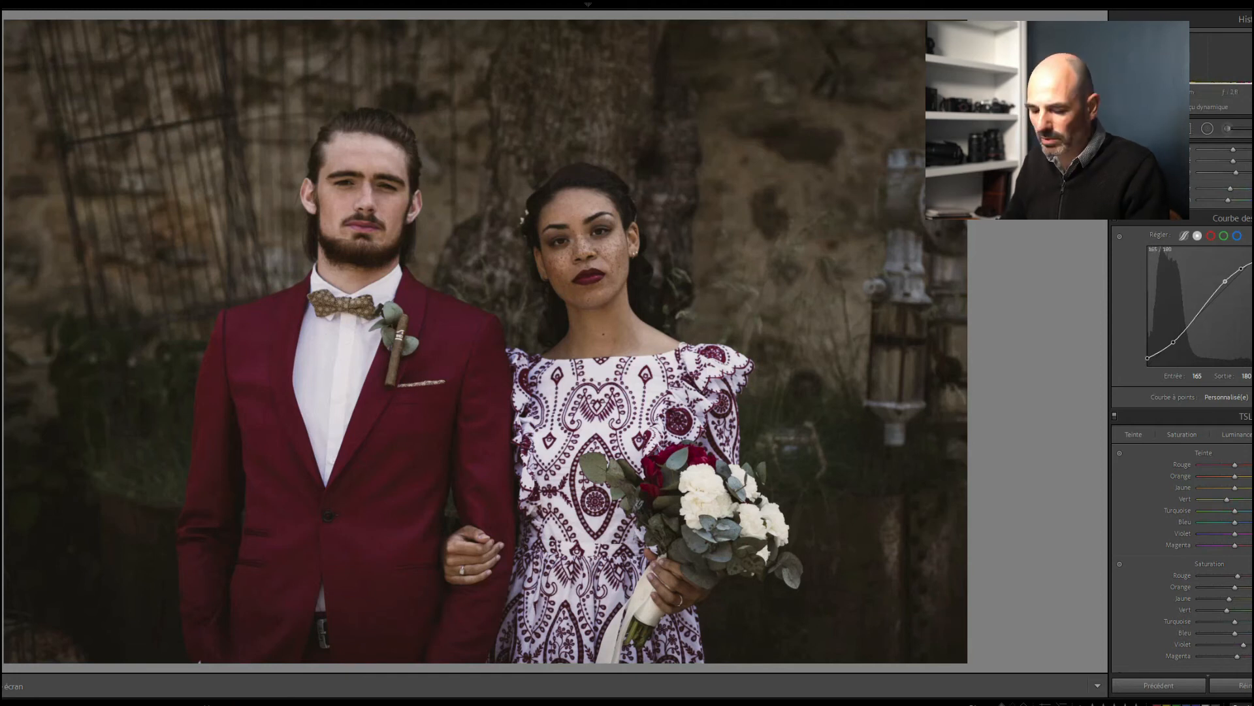
pyautogui.hotkey('ctrl', 'z')
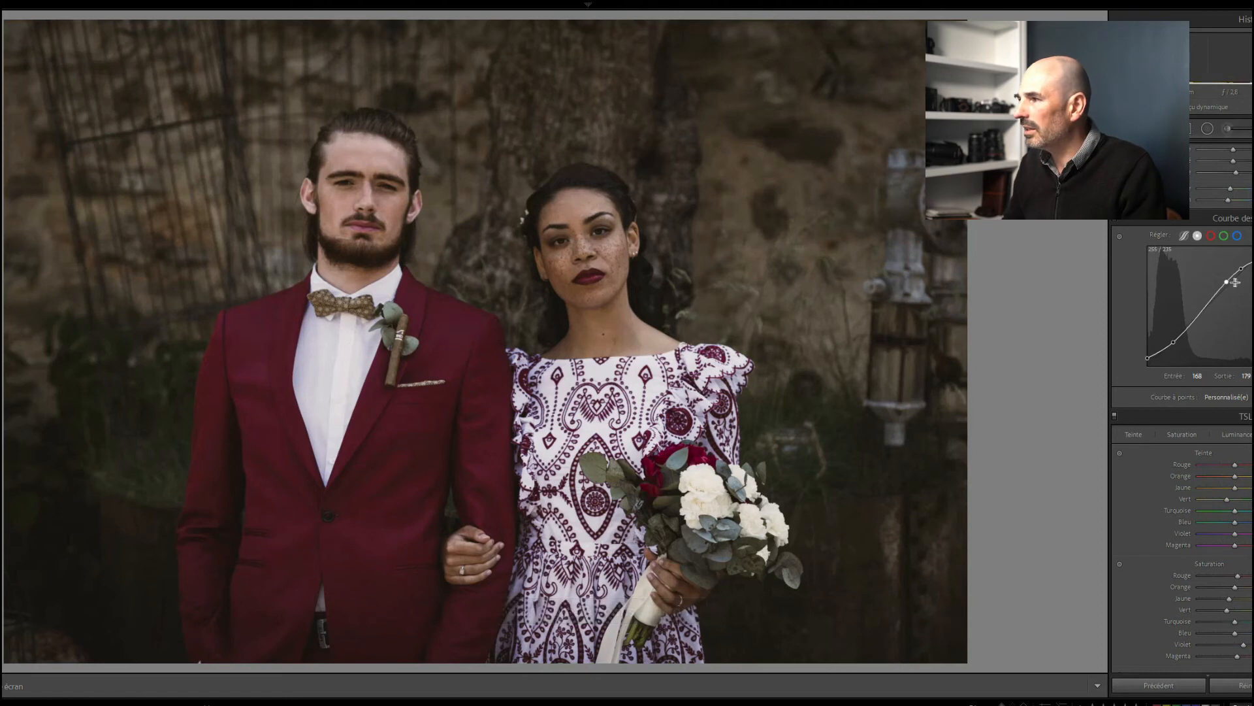
pyautogui.moveTo(1227, 283); pyautogui.dragTo(1228, 282)
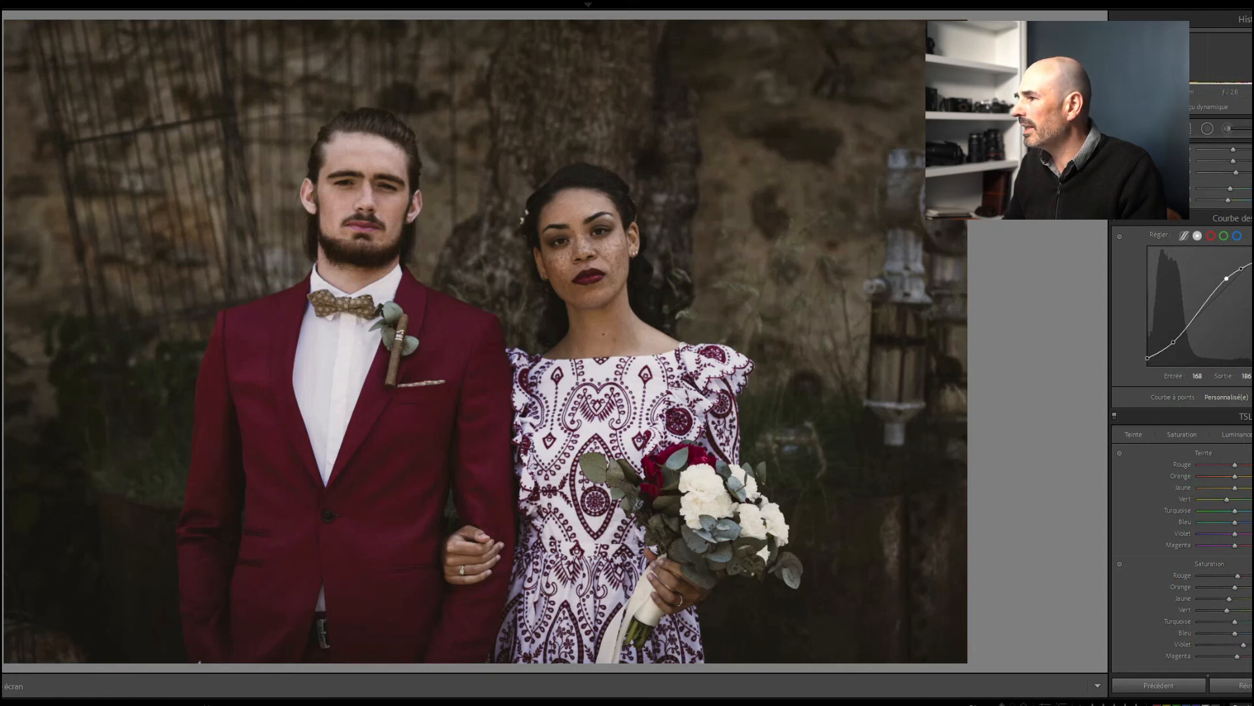
# Step: Raise the luminance and the saturation of the orange tones slightly to enliven the skin
pyautogui.scroll(-5, 1223, 448)
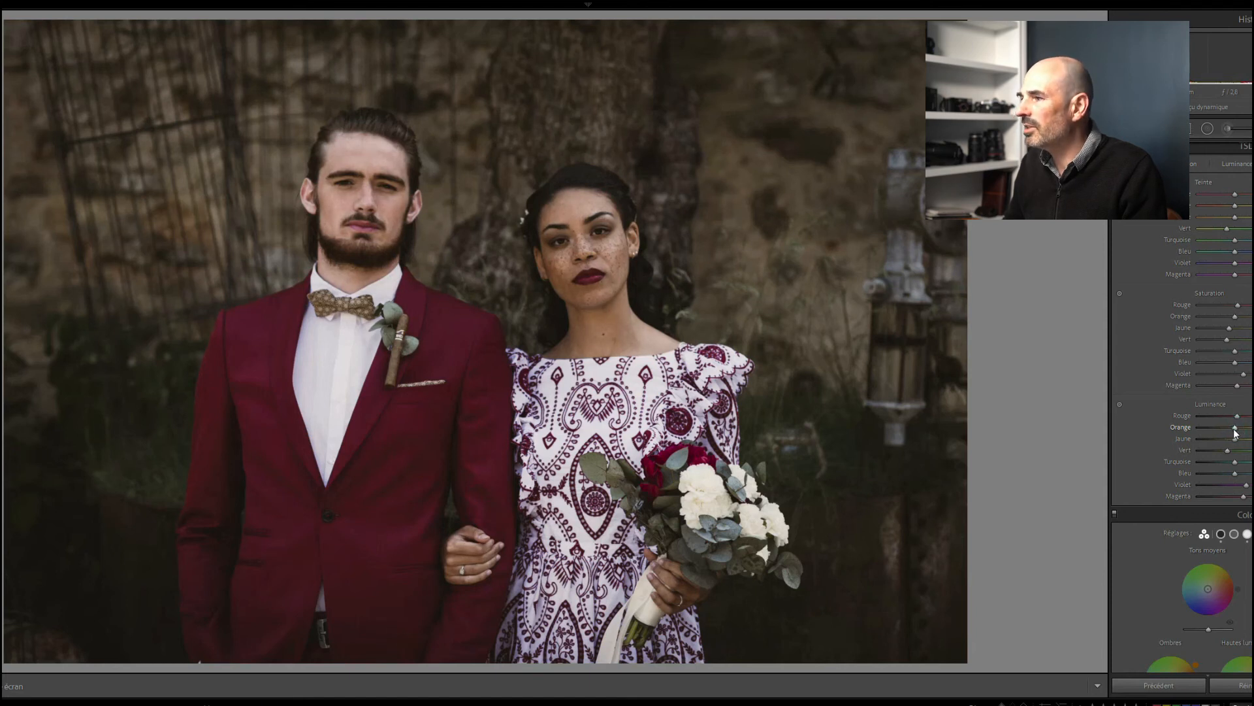
pyautogui.moveTo(1236, 432); pyautogui.dragTo(1238, 433)
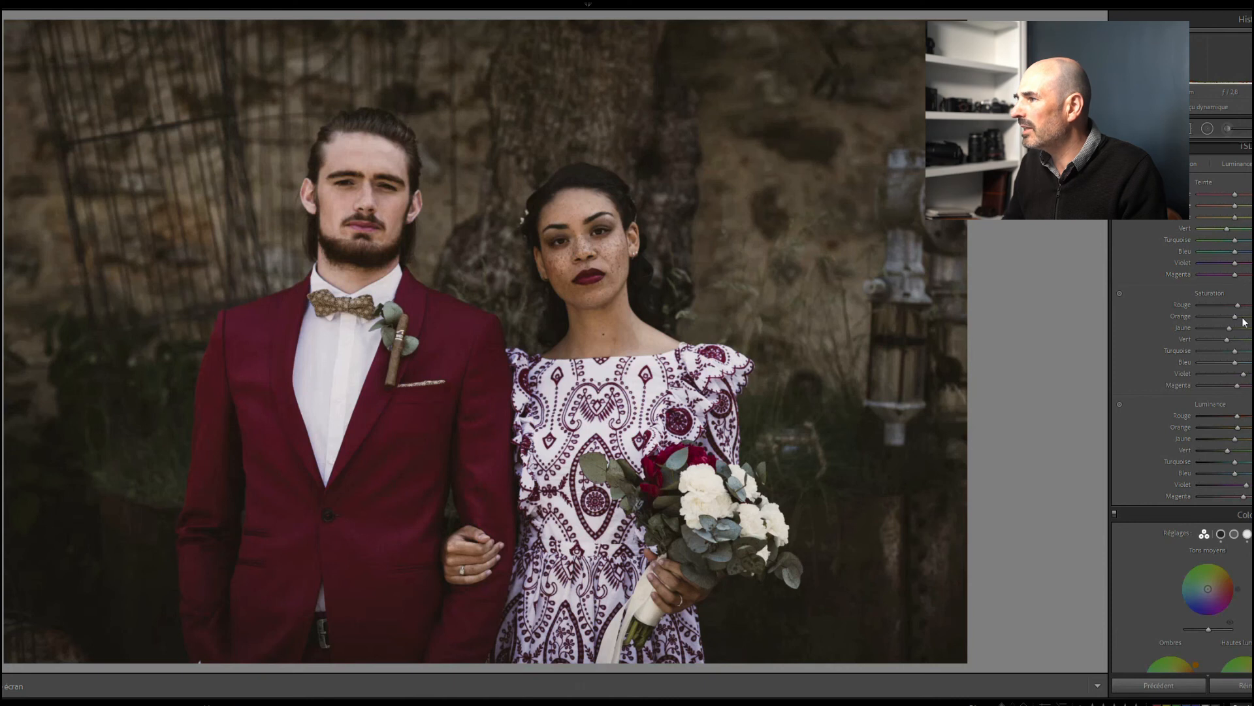
pyautogui.moveTo(1237, 320); pyautogui.dragTo(1243, 321)
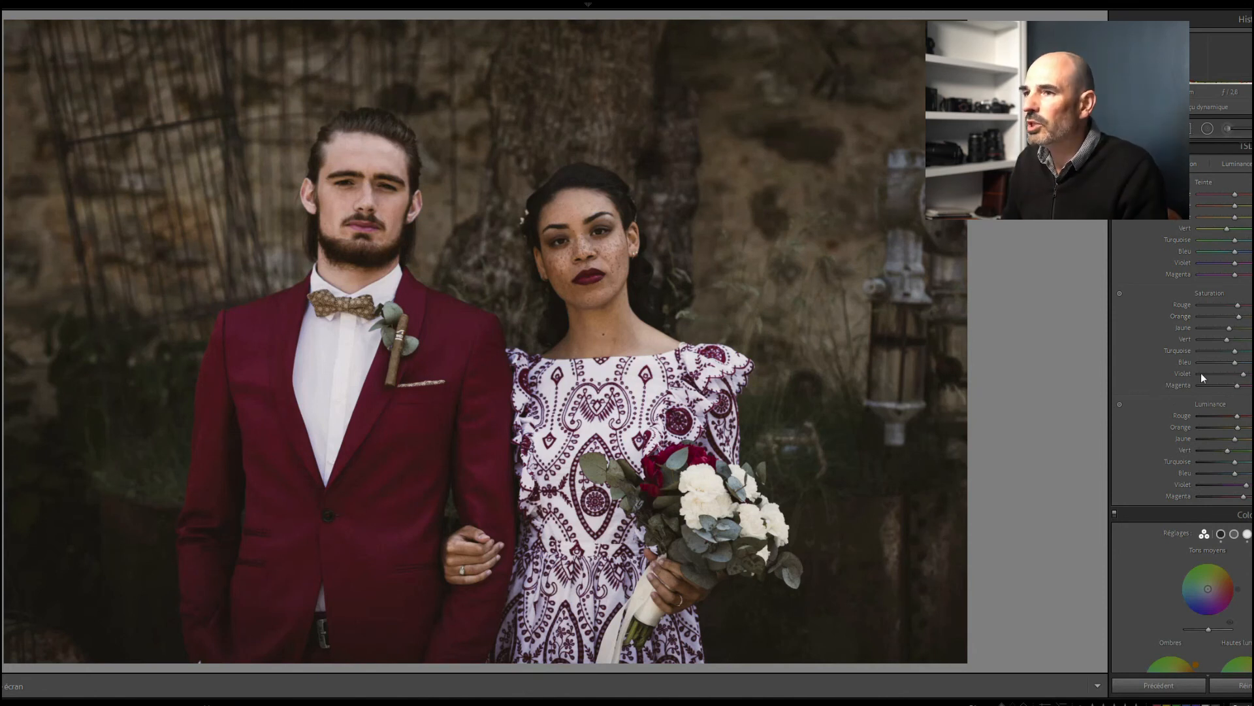
# Step: Fine-tune the amount of the post-crop vignette
pyautogui.scroll(-10, 1201, 373)
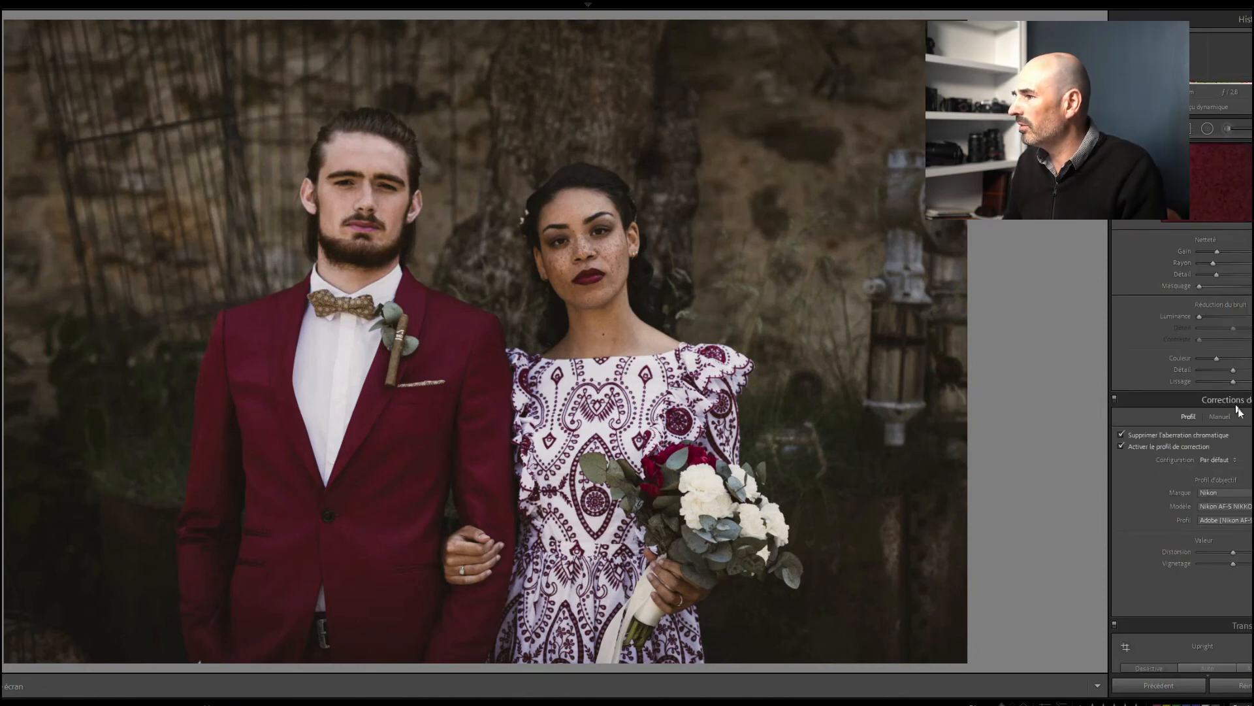
pyautogui.scroll(-10, 1234, 405)
pyautogui.click(1224, 367)
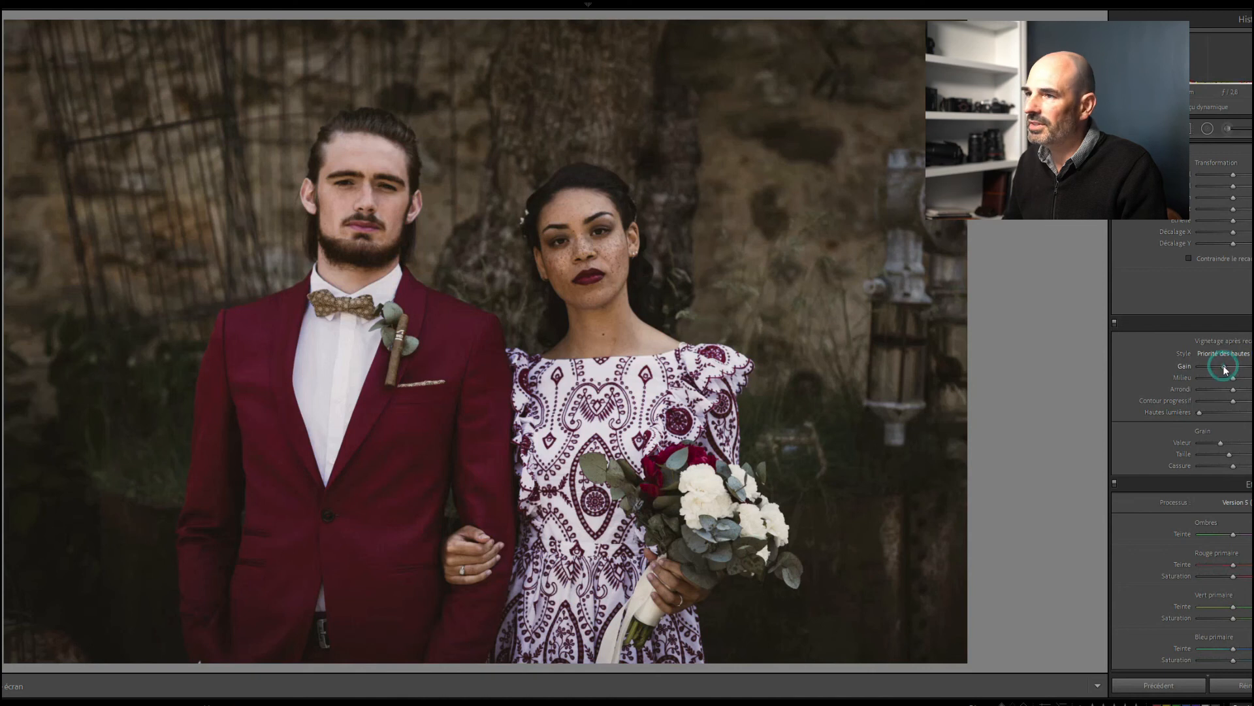
pyautogui.scroll(15, 1116, 422)
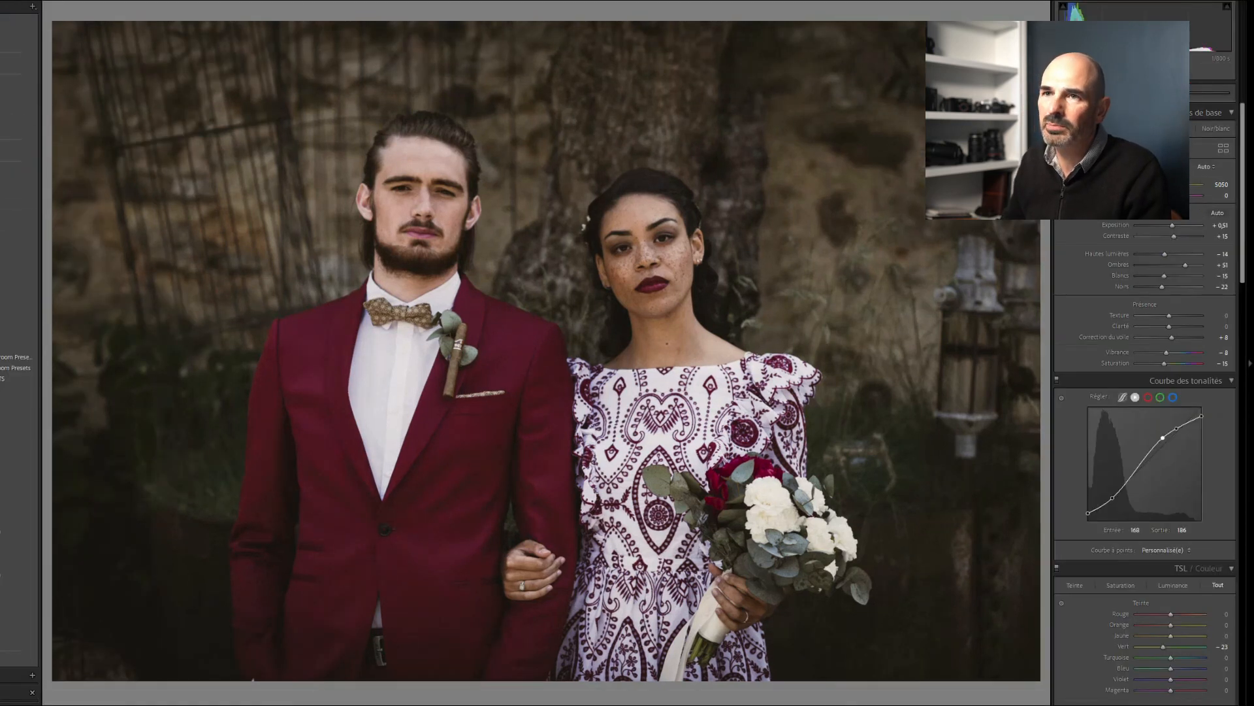
# Step: Save the settings as a develop preset named "Monsieur Photographe - Vintage 1", including the dehaze setting (Correction du voile)
pyautogui.click(31, 7)
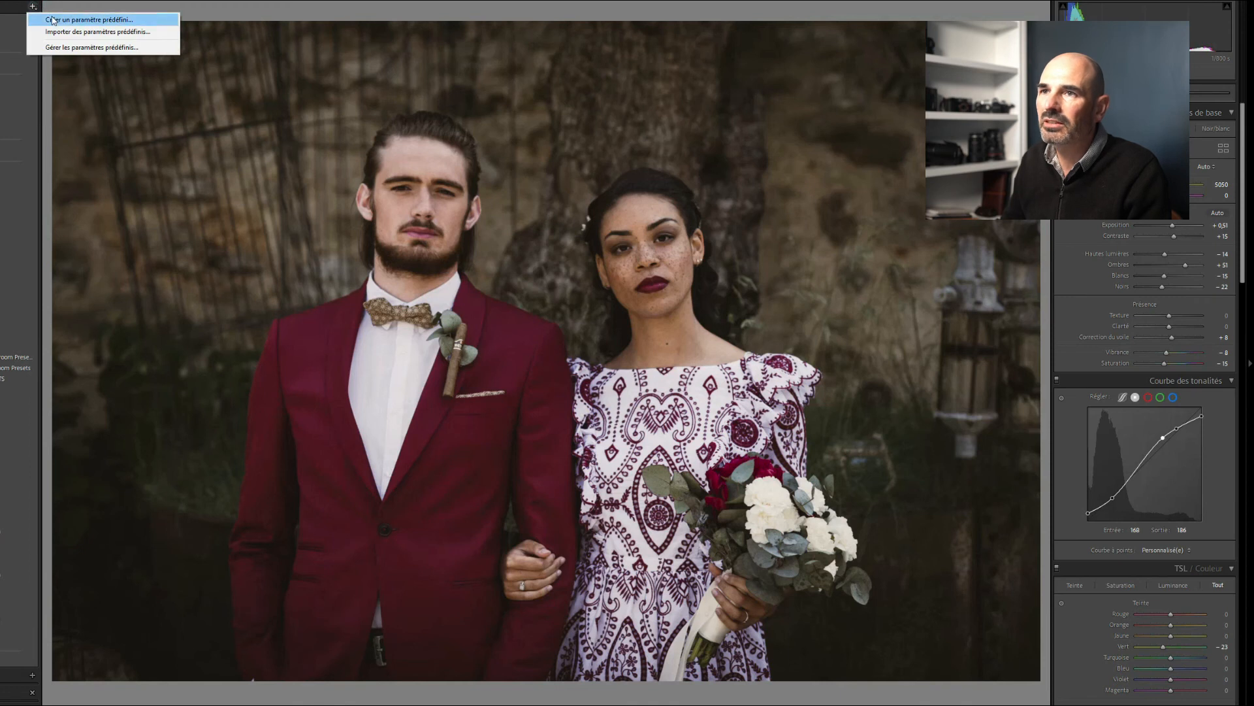
pyautogui.click(53, 19)
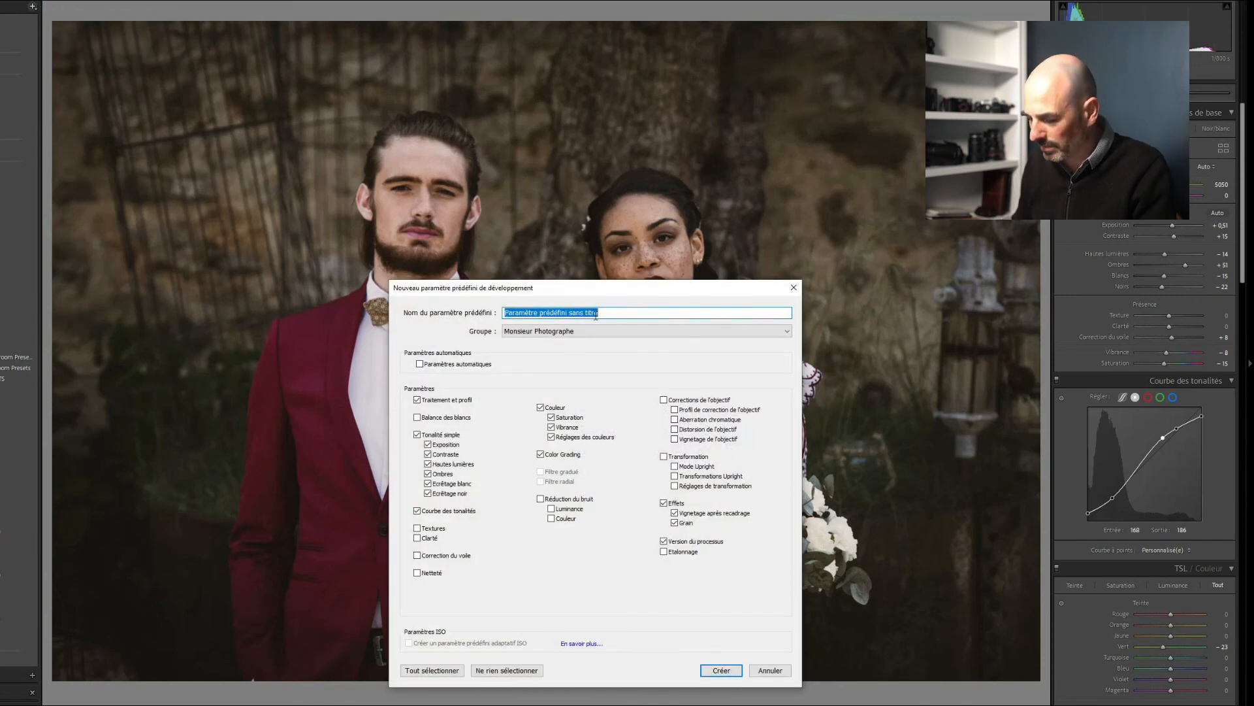
pyautogui.write('Monsieur Pho')
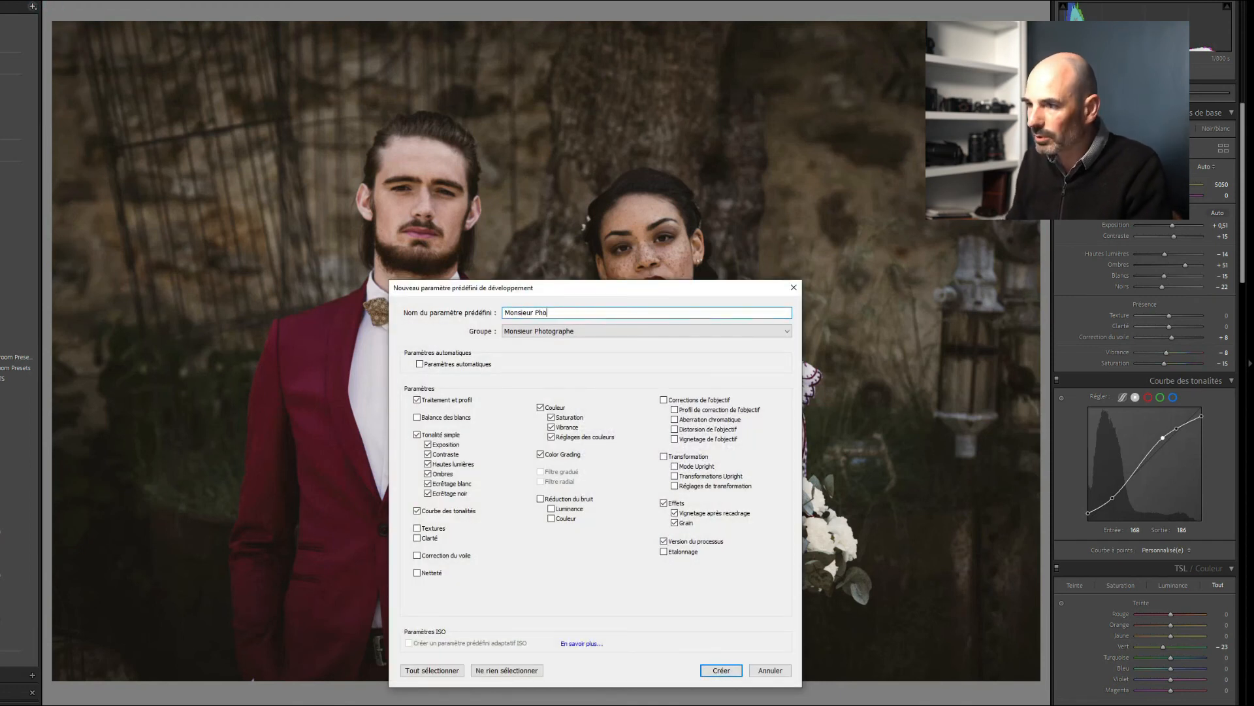
pyautogui.write('tographe -')
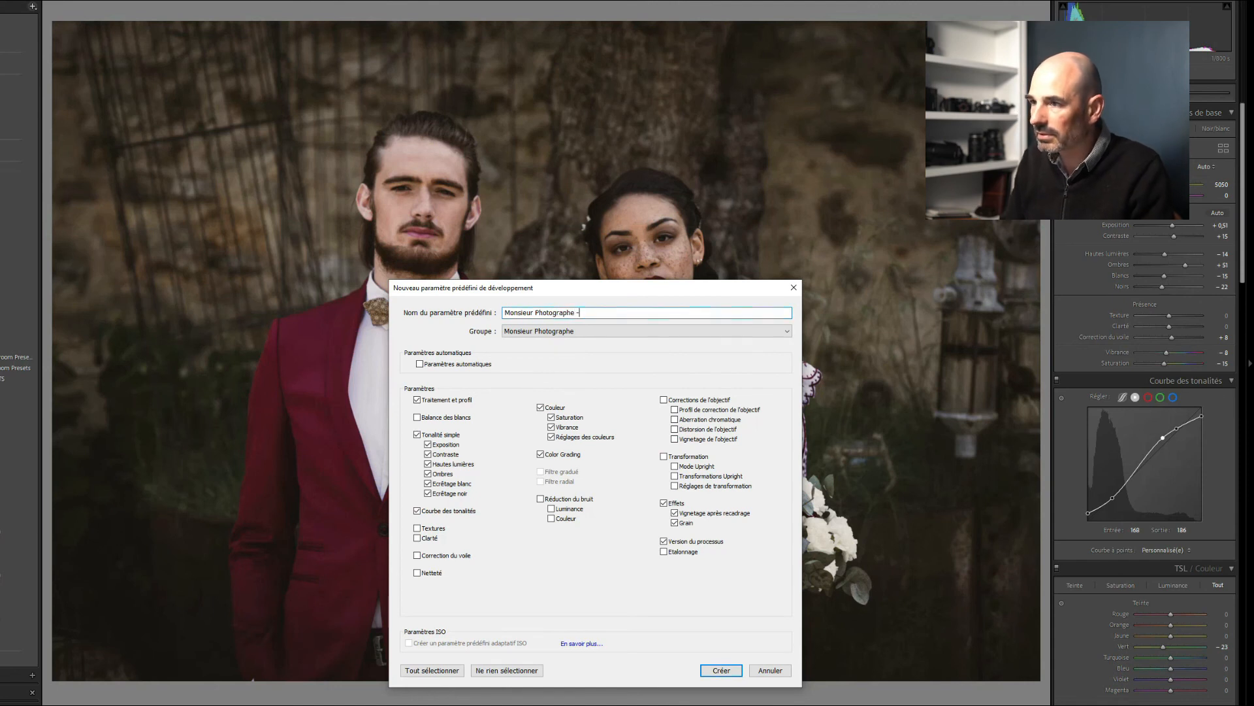
pyautogui.write(' Vintage 1')
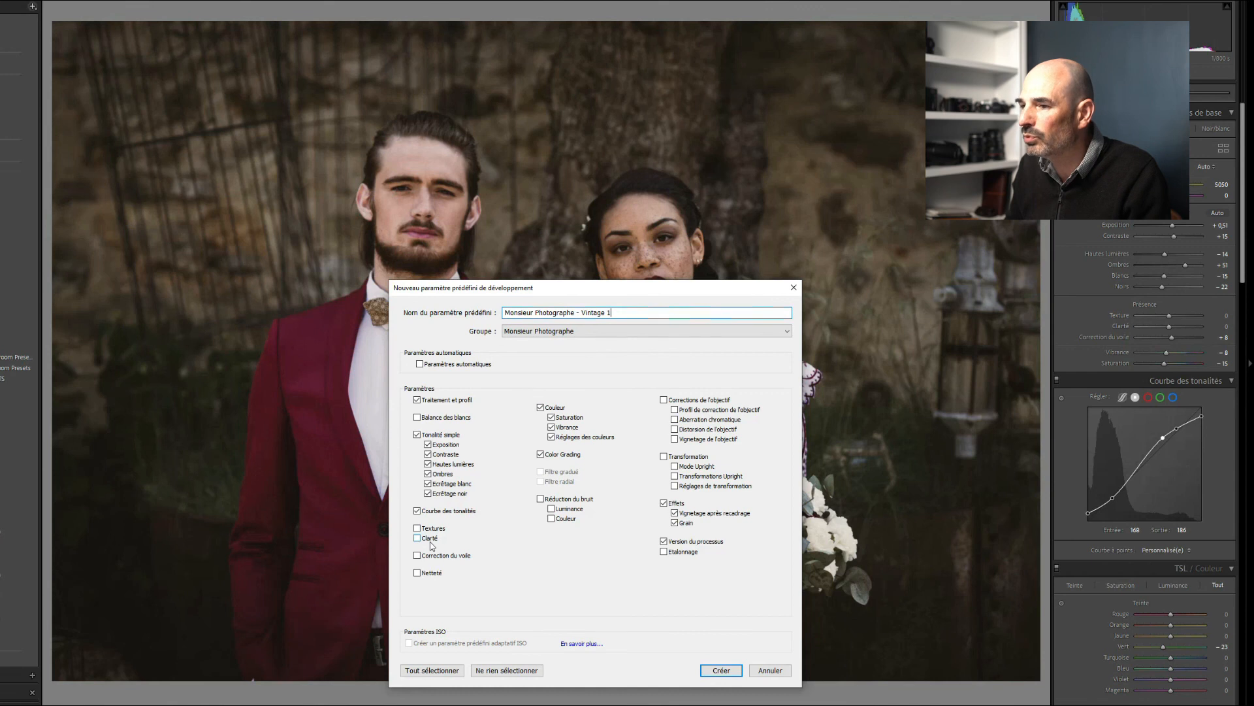
pyautogui.click(420, 556)
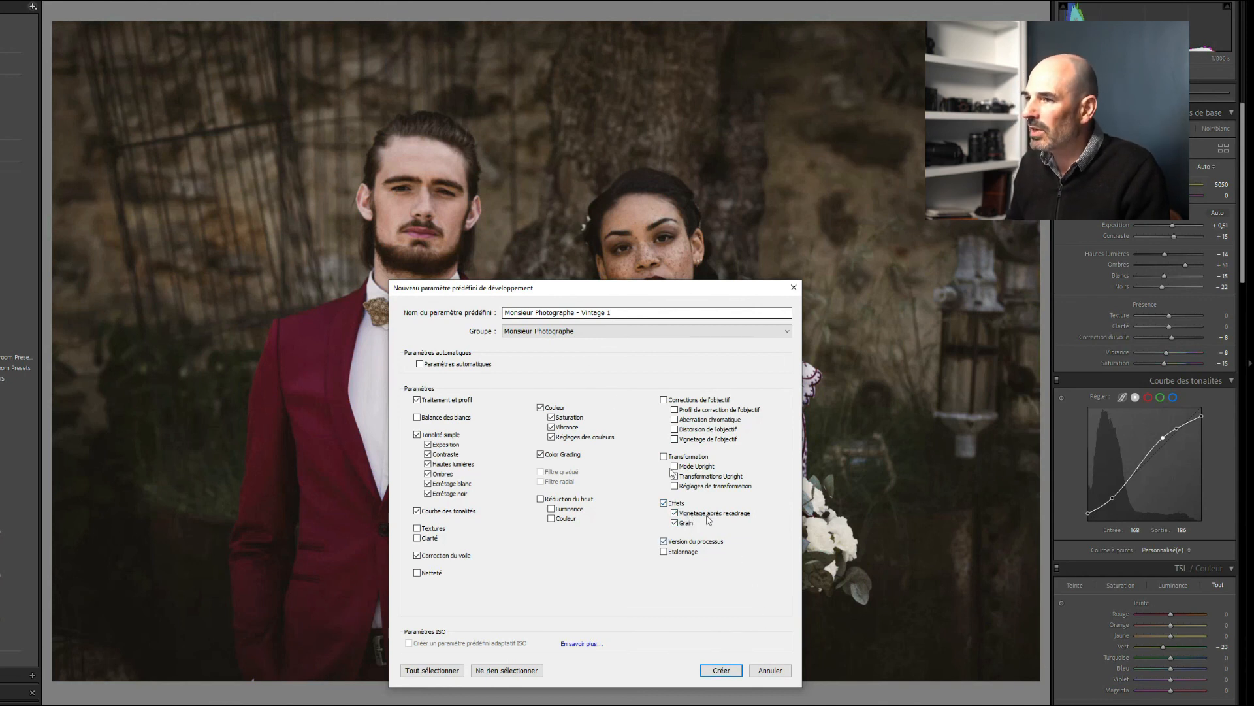
pyautogui.click(722, 669)
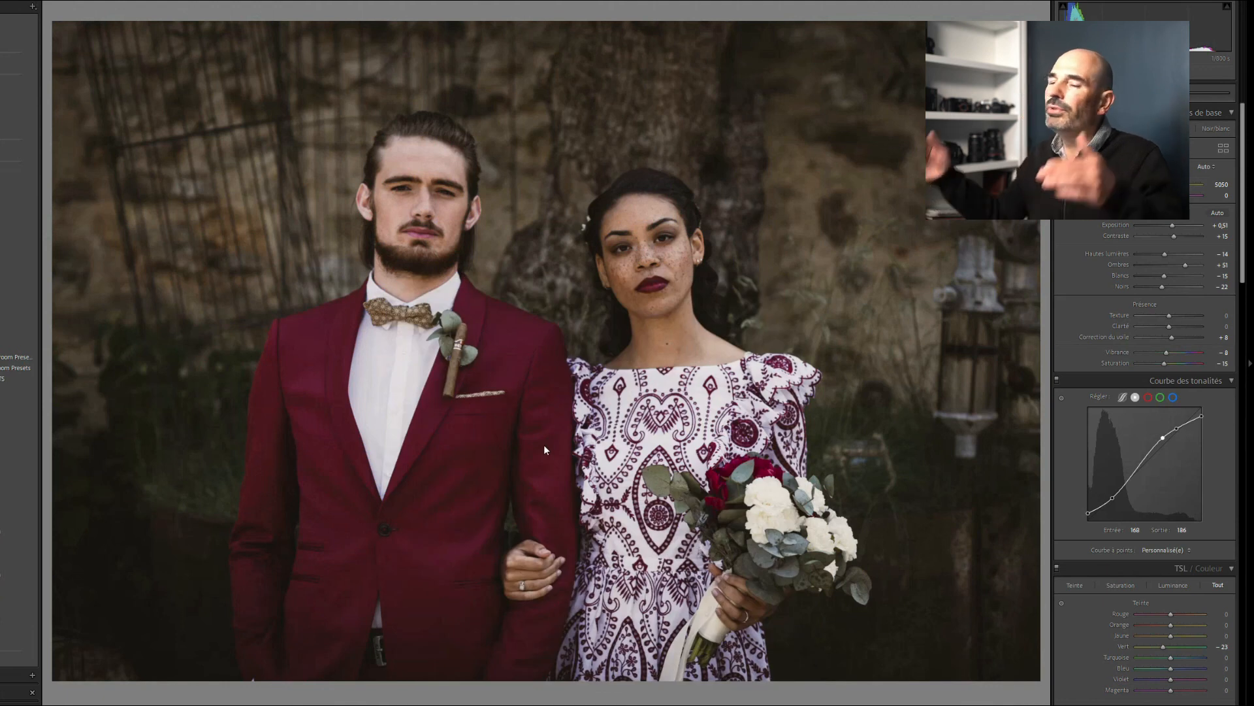